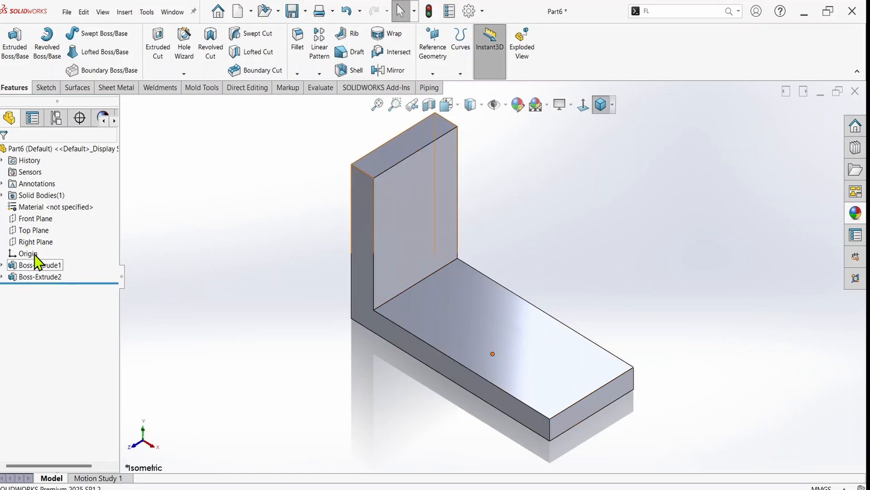
Sketch a diagonal line on the Front Plane from the vertical wall's upper inner corner to the base's top edge near its free end.
click(34, 220)
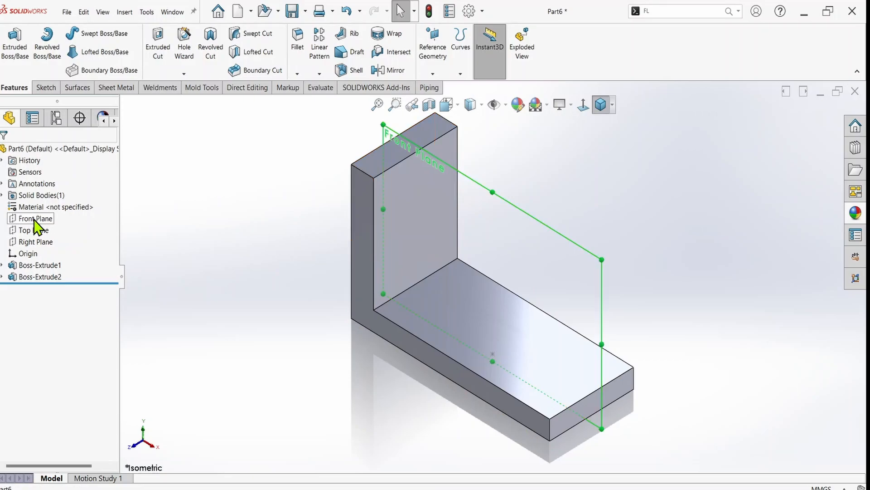
click(45, 205)
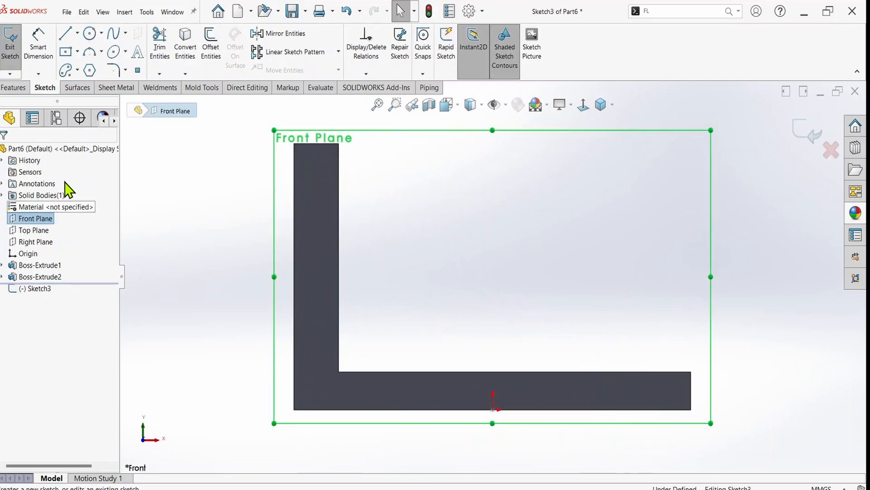
click(65, 34)
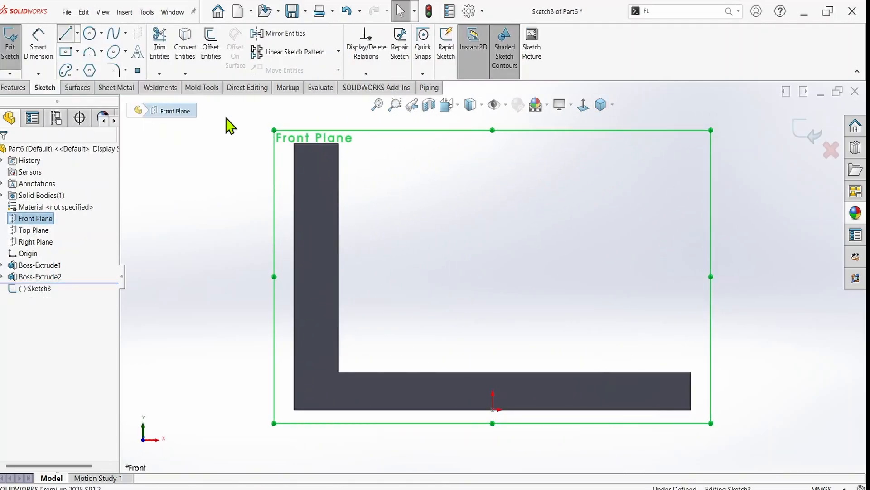
click(339, 144)
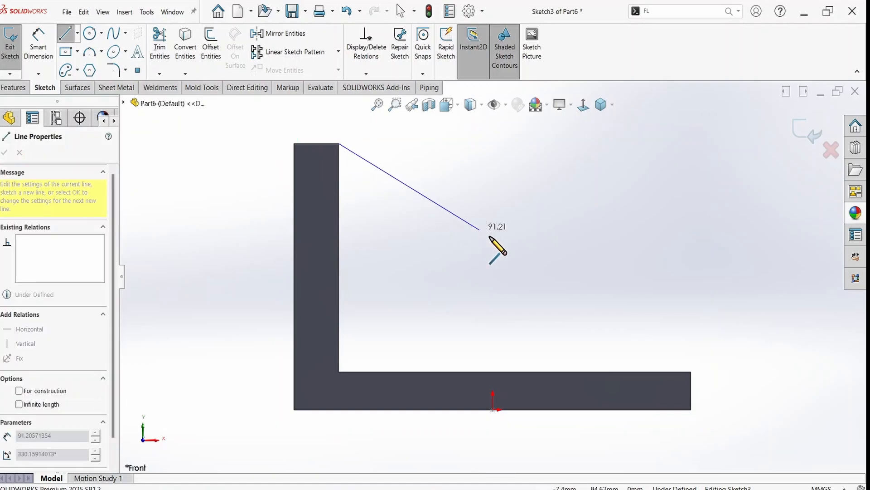
click(658, 372)
right_click(668, 300)
click(678, 306)
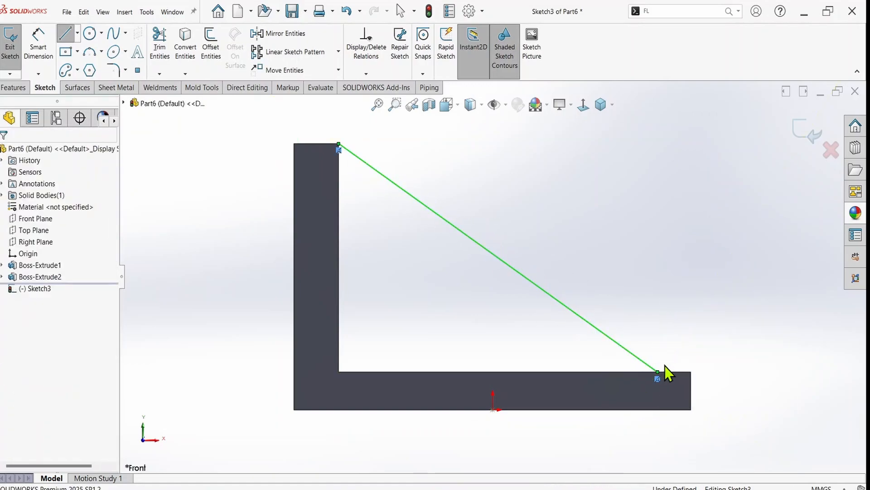
key(Escape)
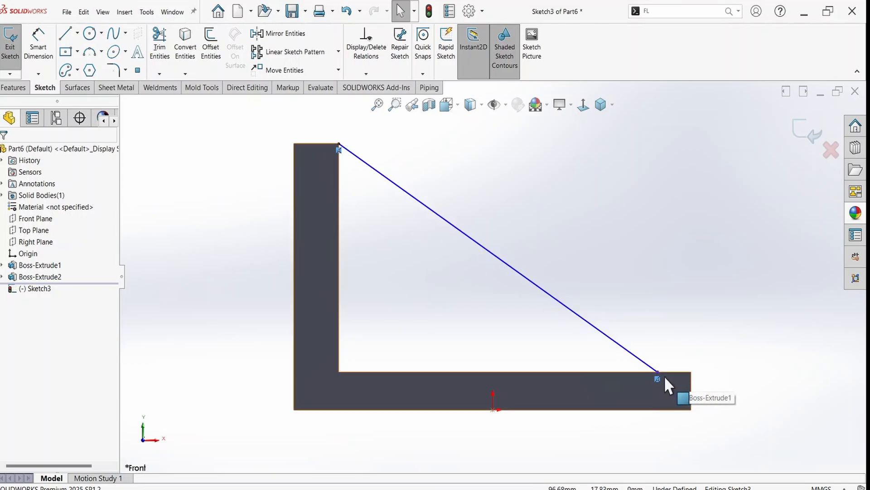
Dimension the diagonal line's lower endpoint 20 mm from the base's free end edge.
click(40, 45)
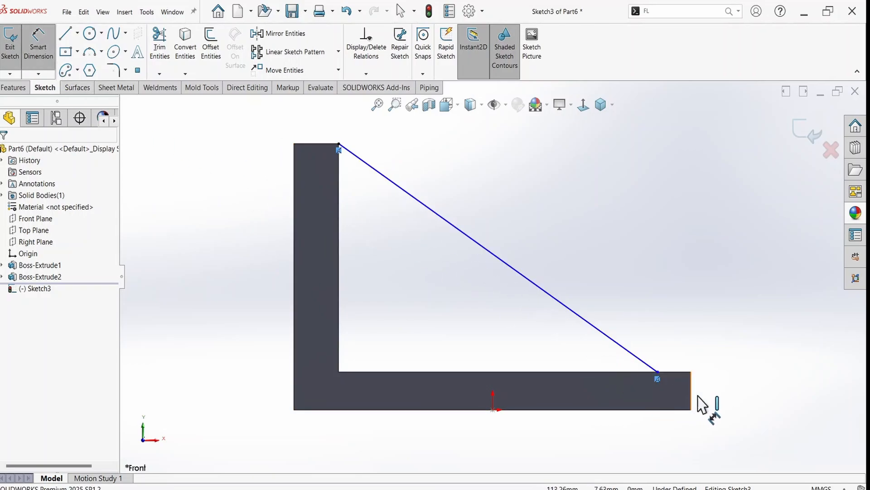
scroll(696, 399, down, 1)
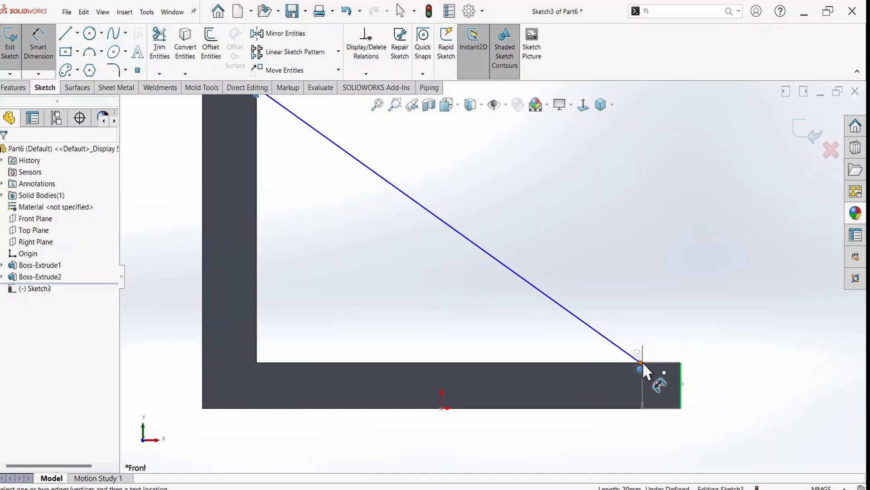
click(640, 362)
click(662, 445)
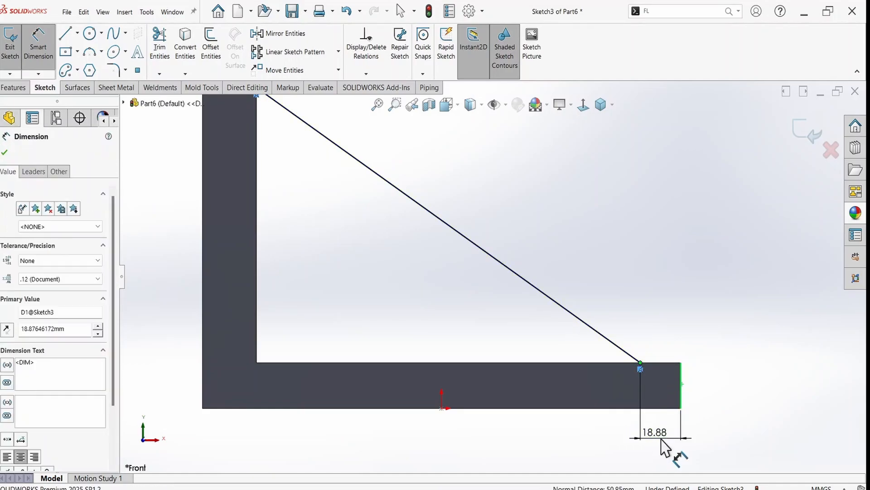
text(20)
key(Return)
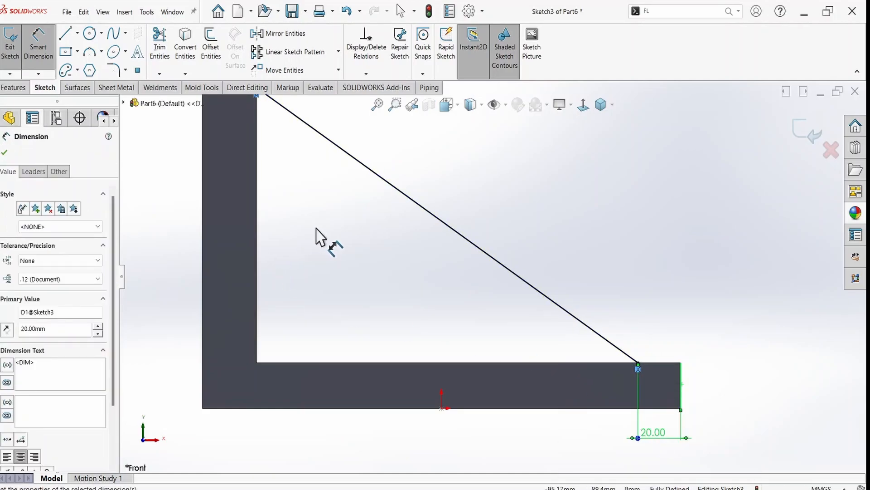
key(f)
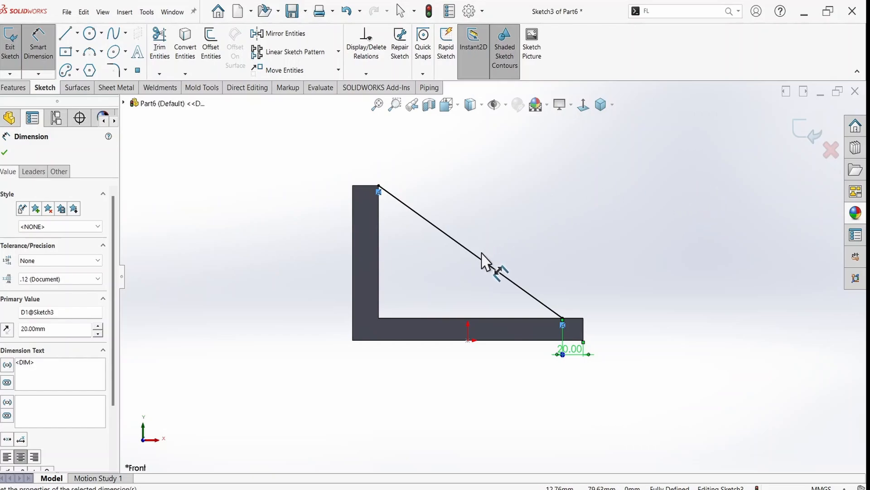
Start a Rib feature from the diagonal line sketch and check its preview against the wall and base.
middle_drag(482, 259, 447, 224)
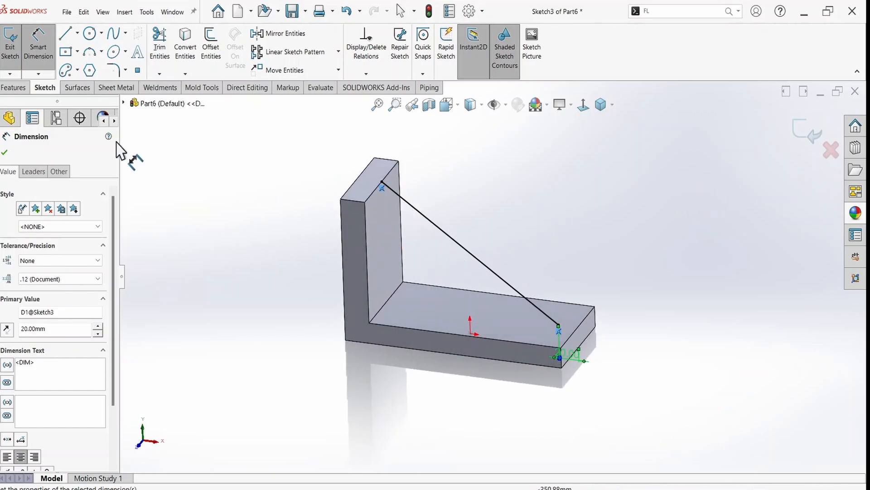
click(14, 87)
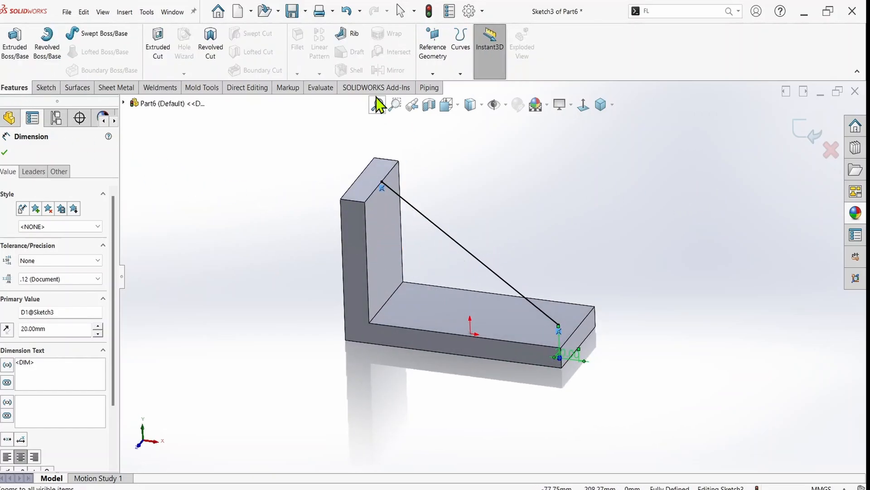
click(353, 39)
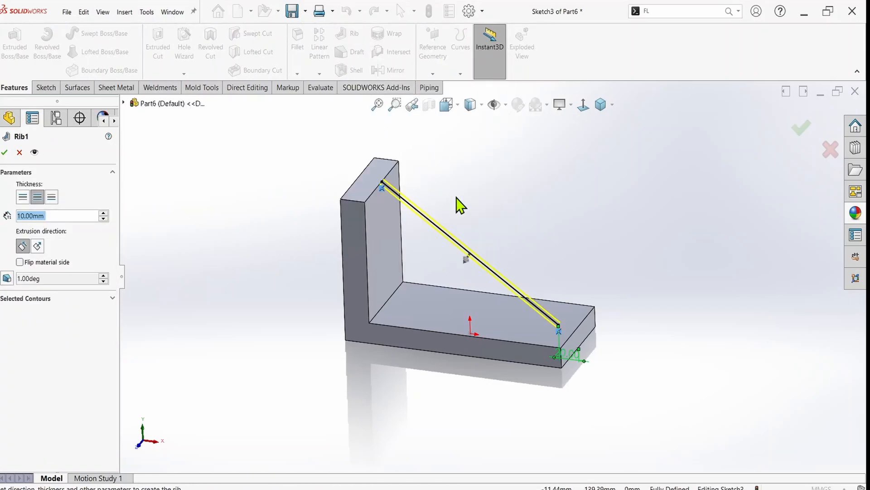
mouse_move(458, 202)
middle_down()
mouse_move(461, 247)
mouse_move(424, 167)
mouse_move(365, 208)
mouse_move(334, 263)
mouse_move(345, 270)
mouse_move(342, 232)
middle_up()
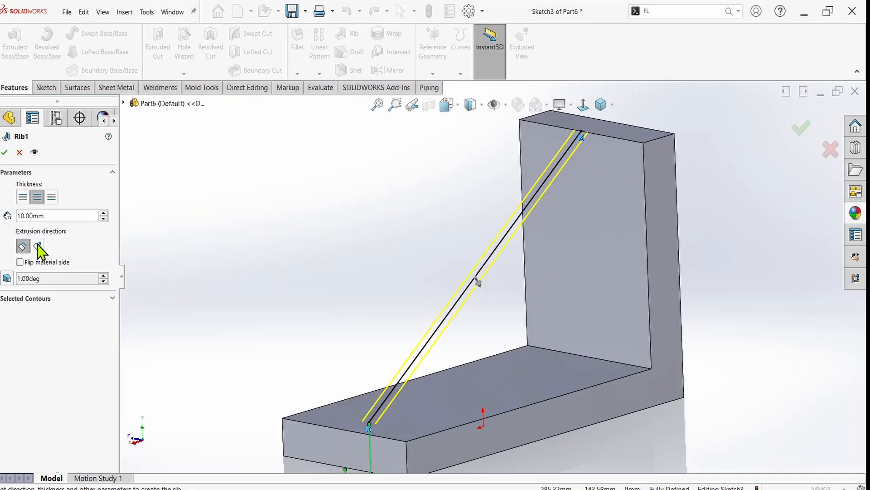
scroll(443, 292, down, 5)
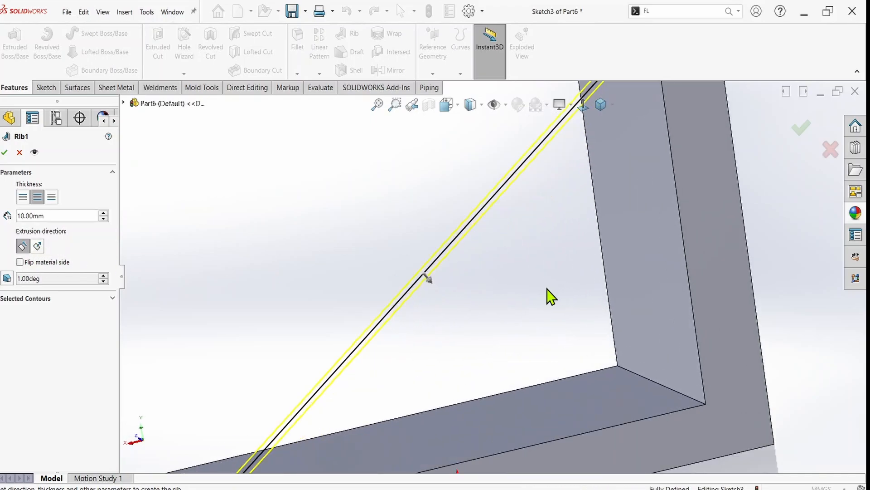
middle_drag(461, 300, 548, 304)
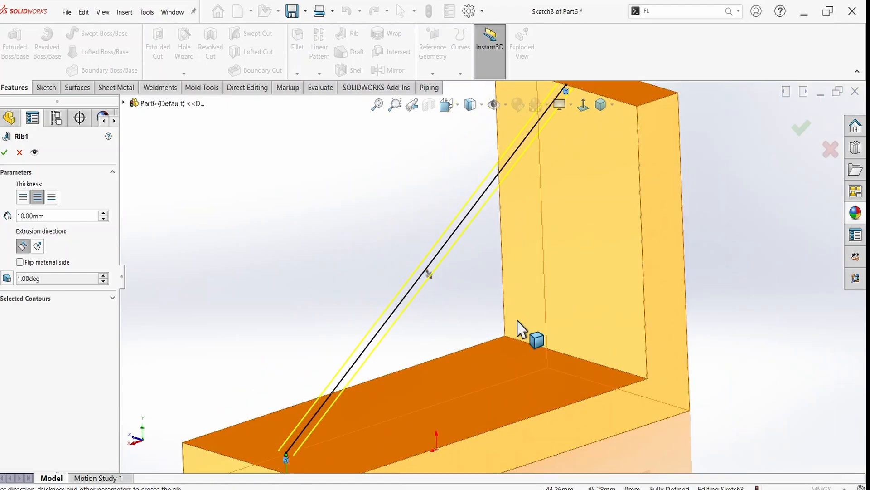
Try flipping the rib's material side away from the bracket, and restore the direction toward the inner corner.
click(19, 262)
middle_drag(435, 290, 388, 270)
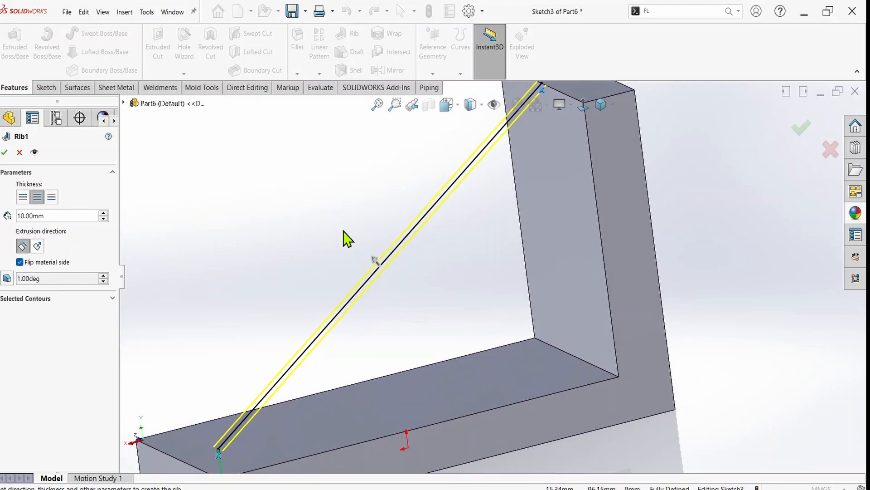
click(376, 264)
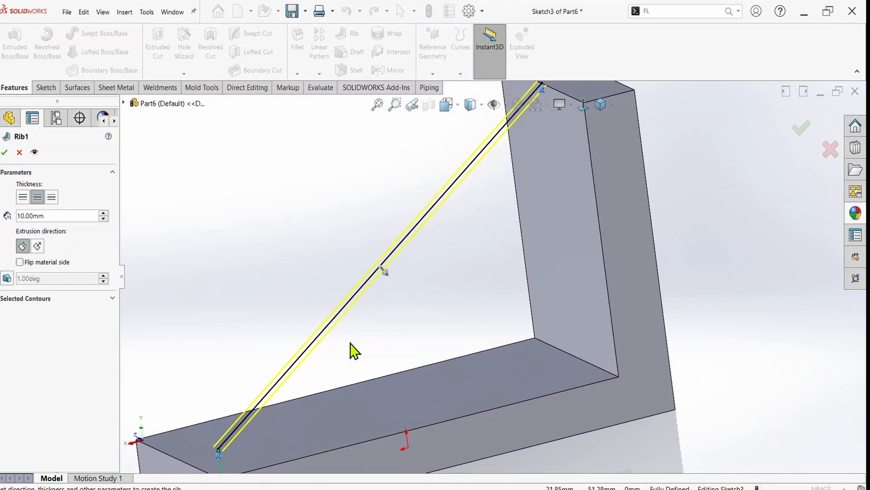
middle_drag(354, 351, 409, 325)
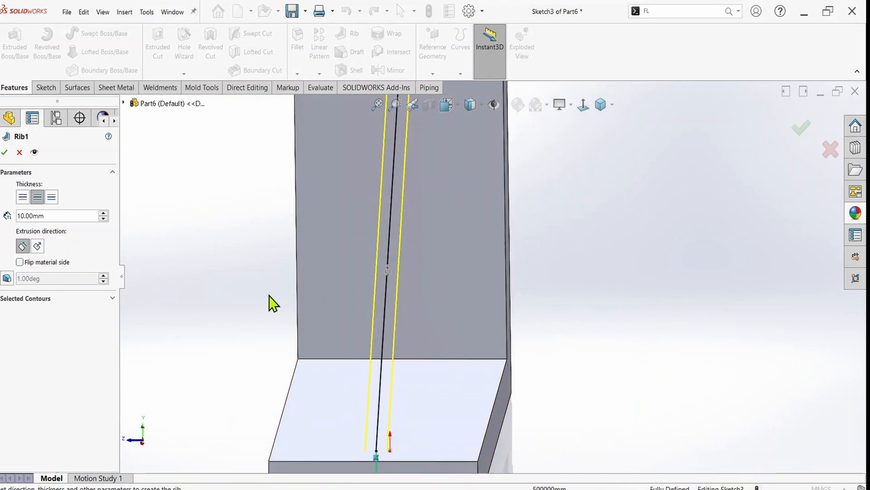
Try the rib's extrusion direction normal to the sketch with the material side flipped, and return to parallel to the sketch.
click(38, 246)
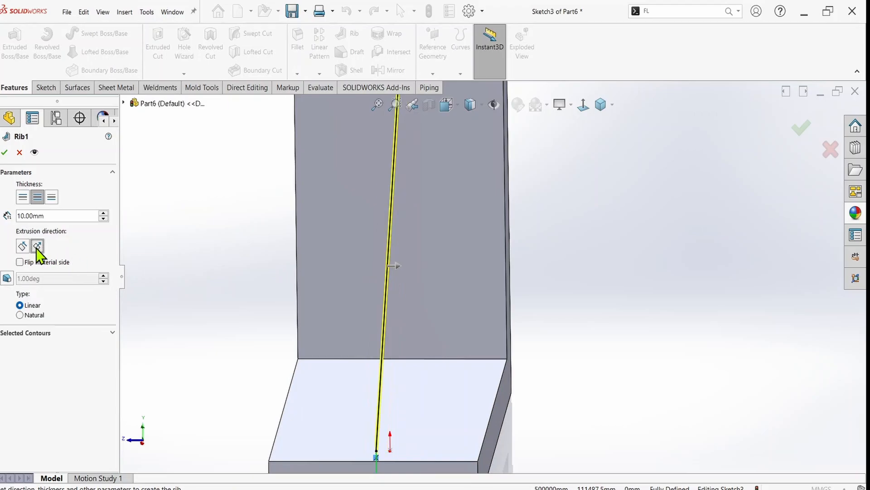
click(20, 262)
middle_drag(336, 299, 413, 303)
click(22, 246)
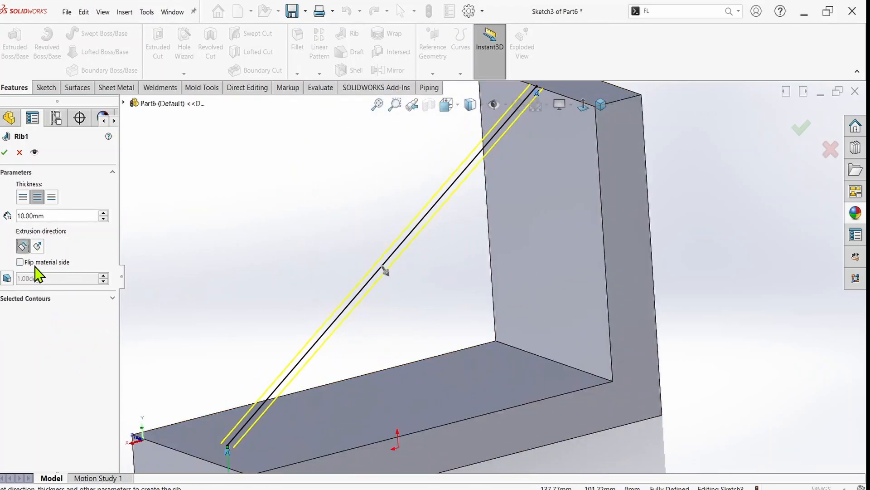
Try placing the rib's thickness on each single side of the sketch line, and return to both sides.
middle_drag(286, 310, 235, 325)
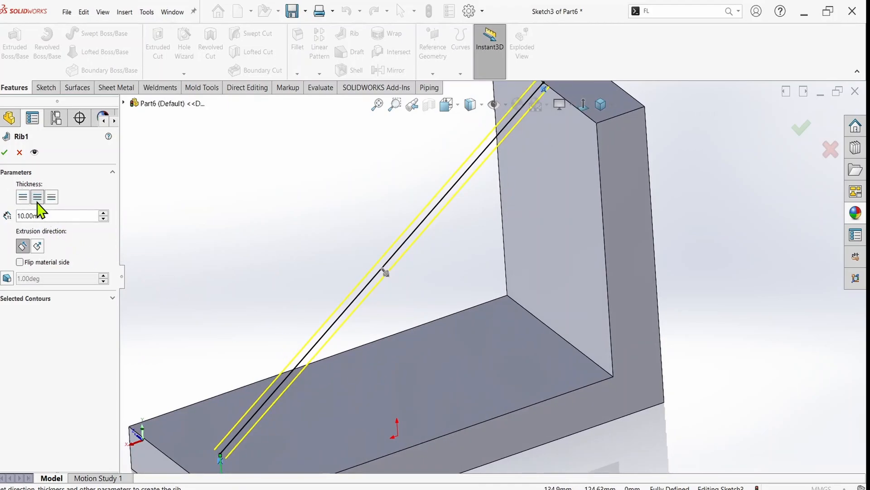
middle_drag(281, 291, 513, 154)
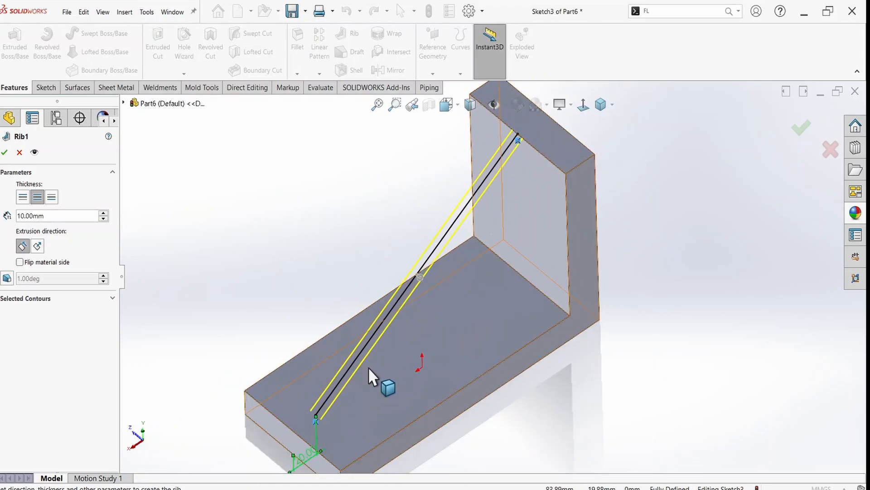
scroll(483, 212, down, 2)
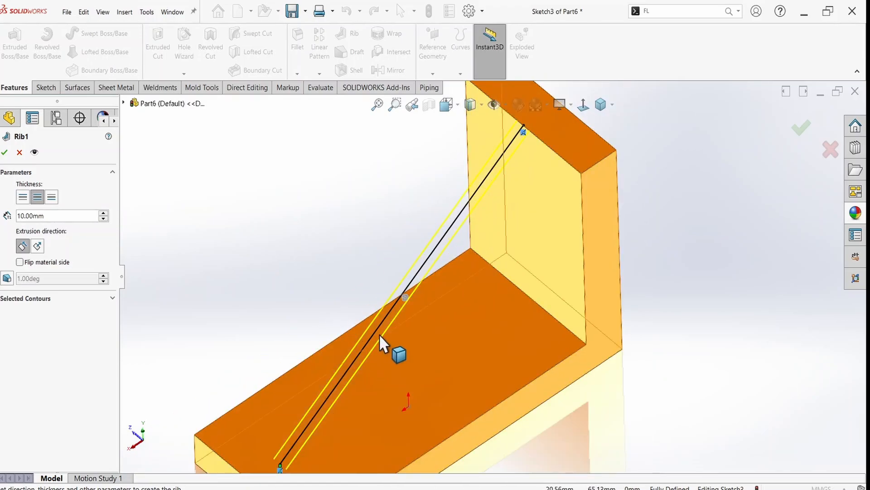
mouse_move(422, 319)
middle_down()
mouse_move(462, 226)
mouse_move(470, 280)
middle_up()
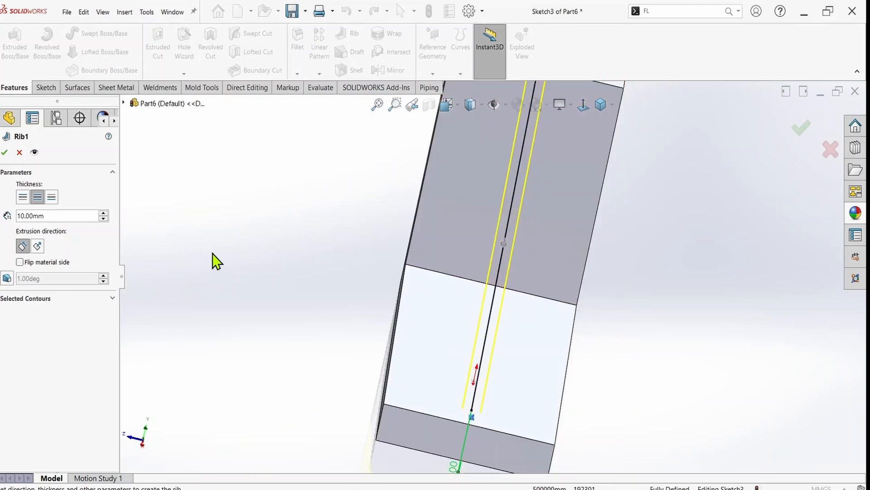
click(52, 197)
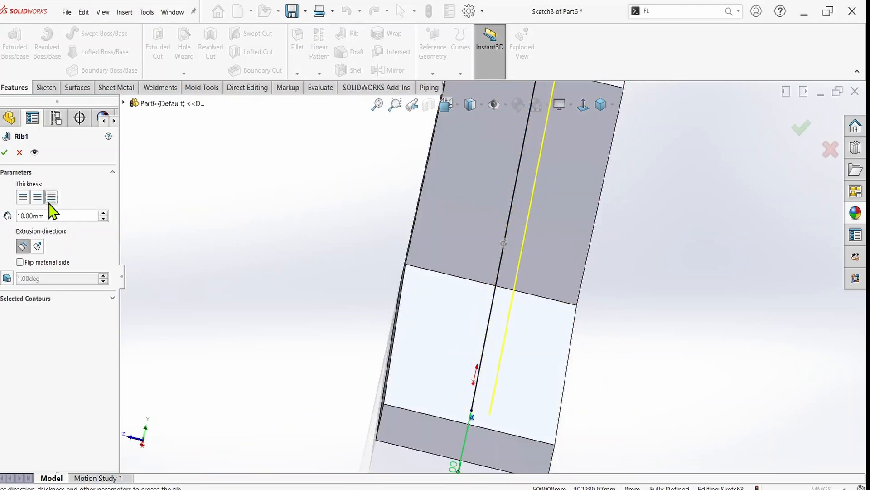
click(22, 198)
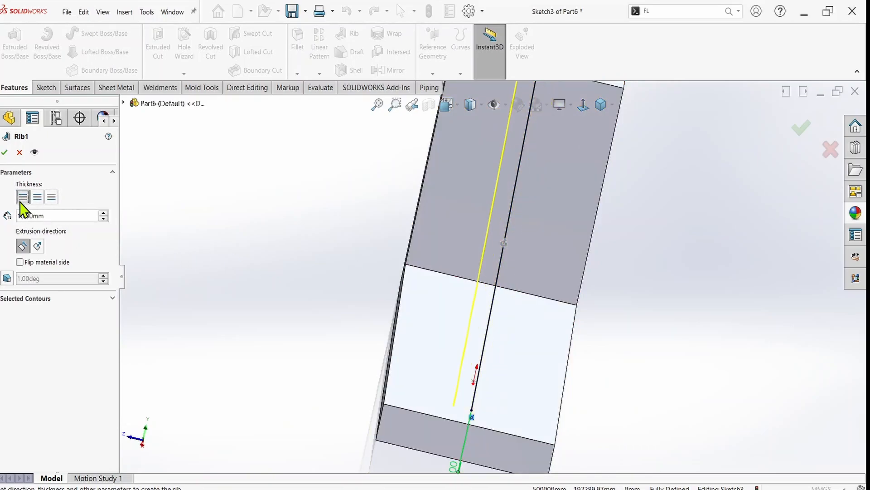
click(37, 198)
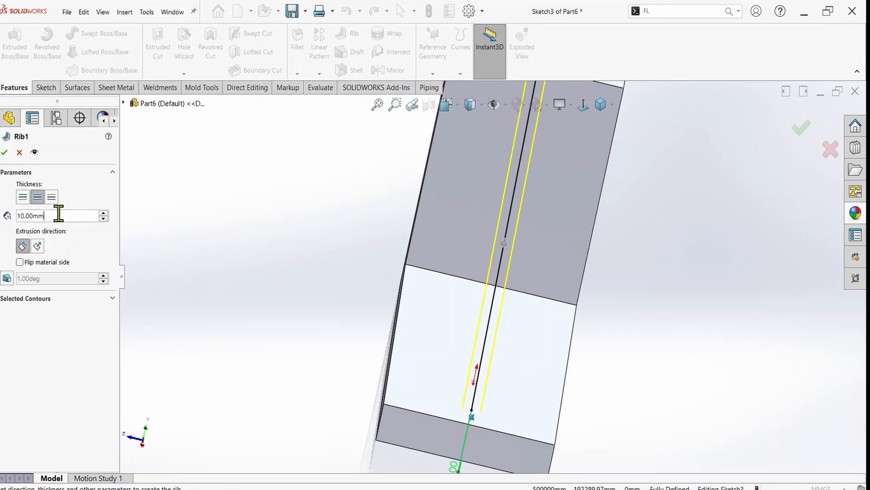
Set the rib thickness to 20 mm and create the rib between the vertical wall and the base.
double_click(58, 215)
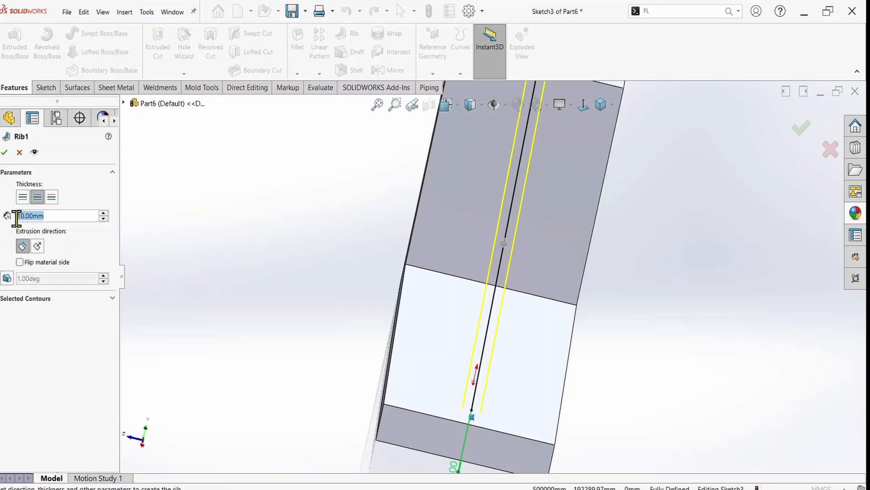
text(20)
key(Return)
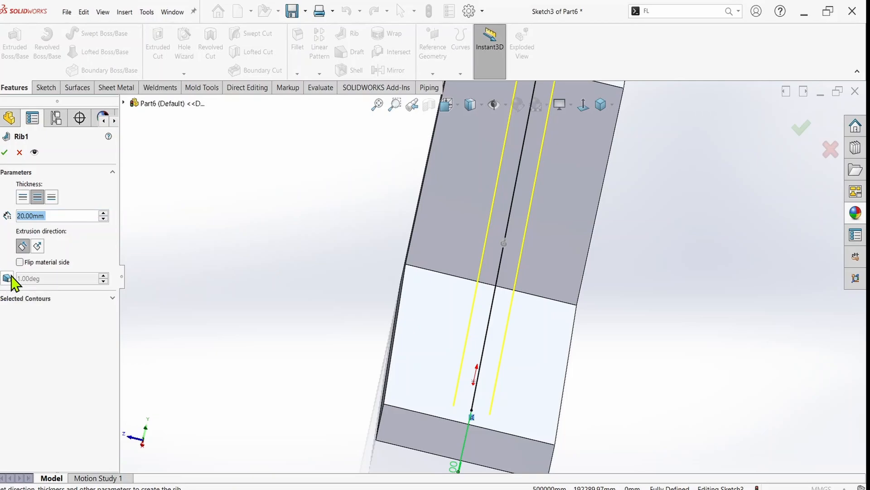
click(5, 153)
scroll(515, 249, up, 2)
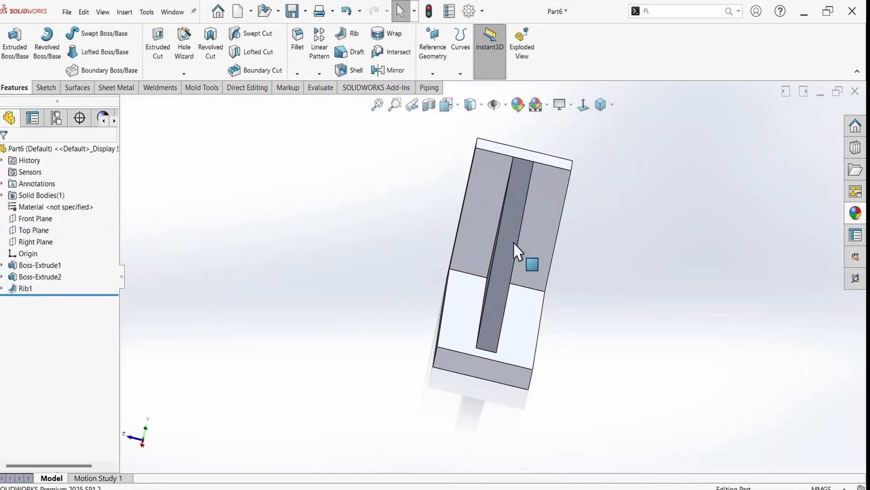
middle_drag(513, 241, 476, 207)
scroll(454, 195, down, 2)
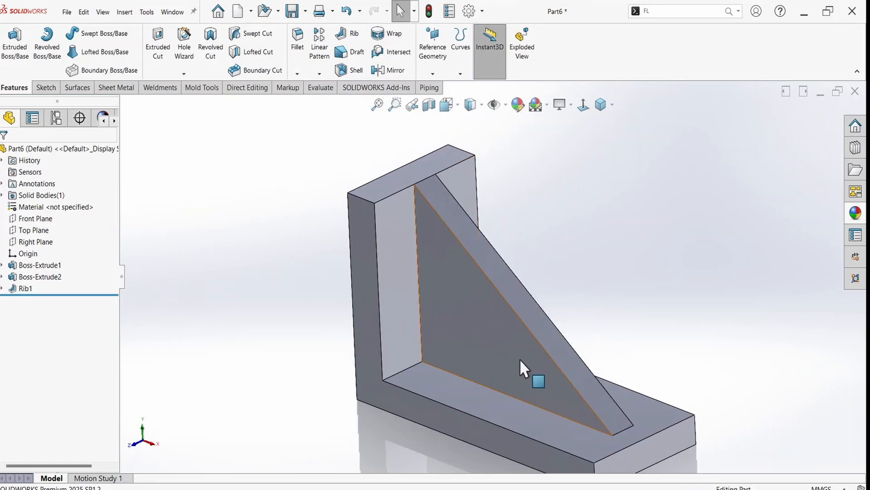
middle_drag(520, 358, 478, 362)
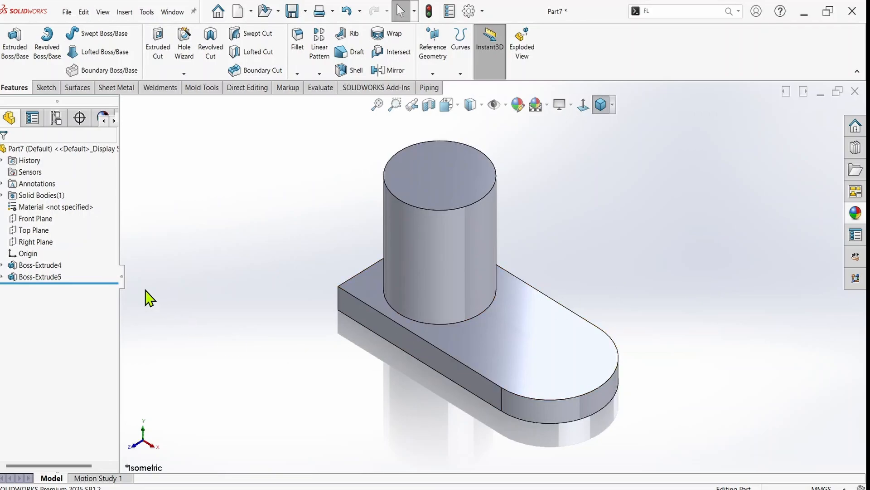
Sketch connected lines on the Front Plane: a short one along the cylinder's top edge, a diagonal to the base's rounded end, and a short one back.
click(31, 219)
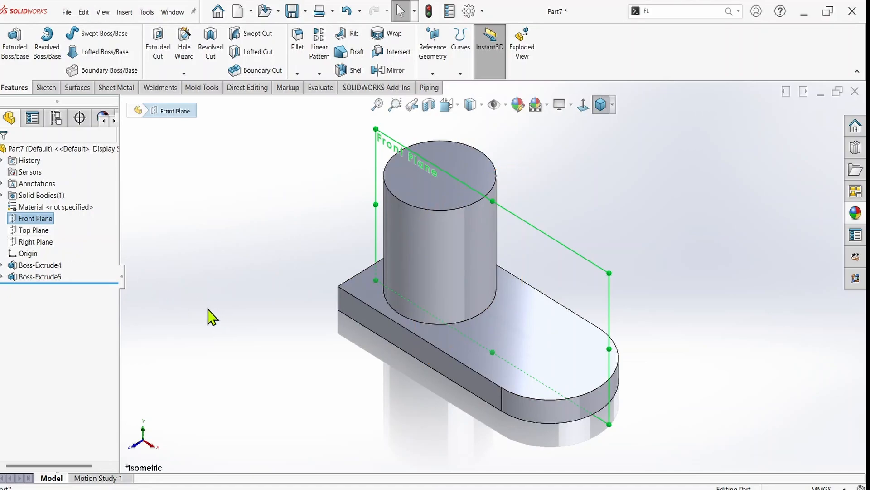
right_click(30, 221)
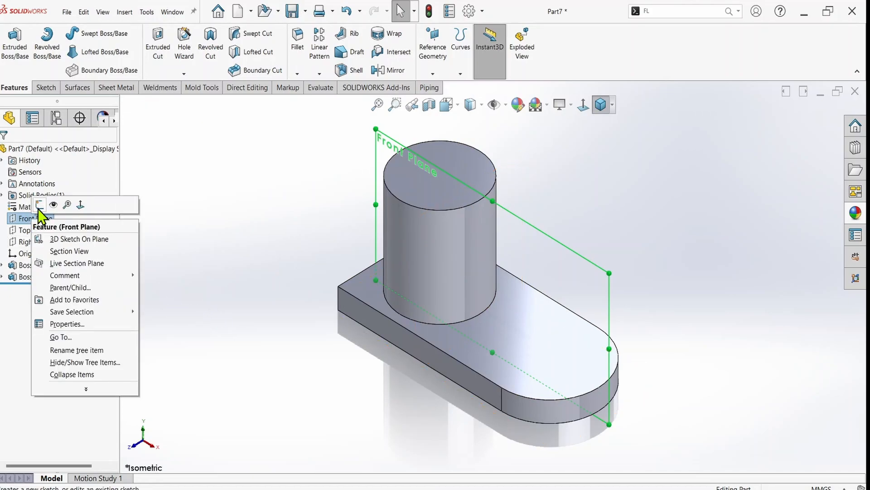
click(40, 204)
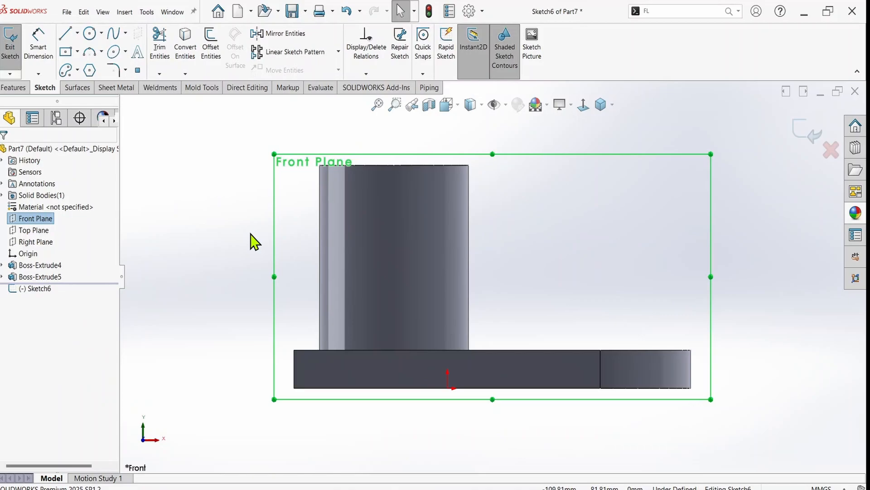
click(67, 36)
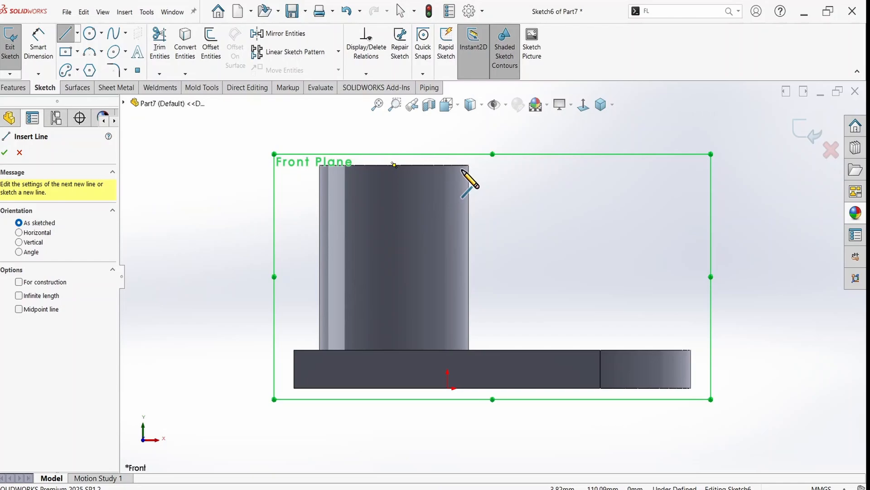
click(433, 165)
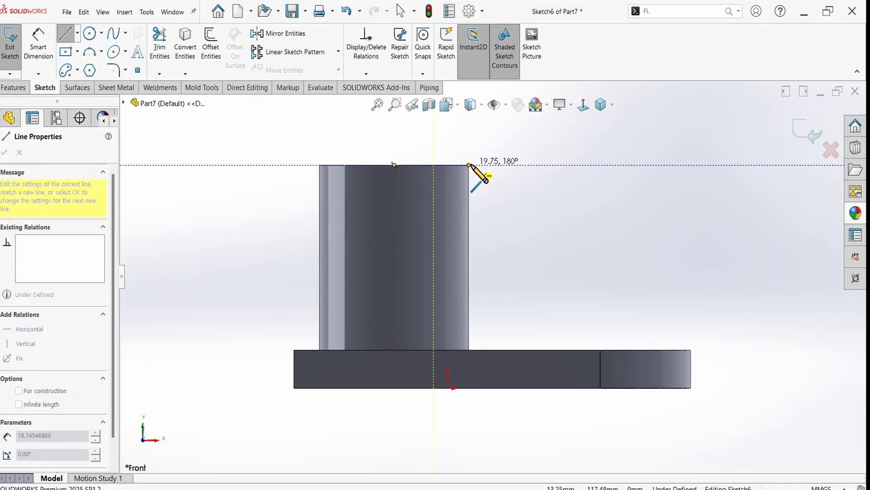
click(468, 165)
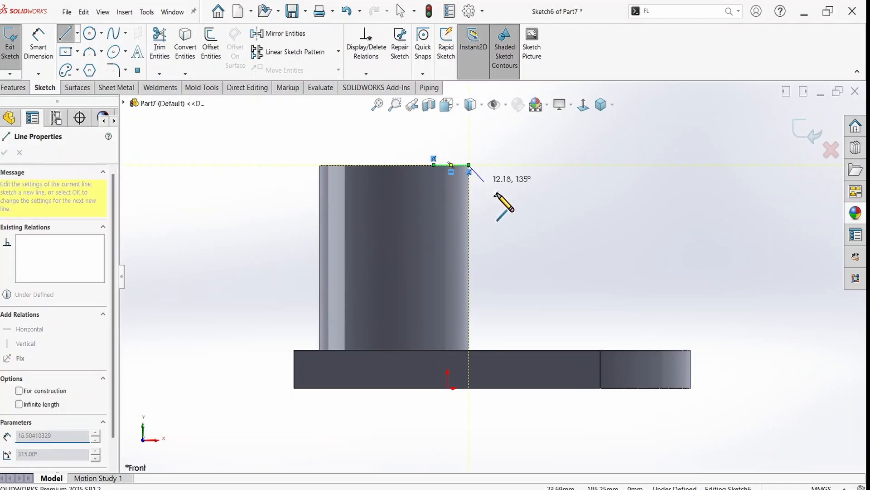
click(690, 350)
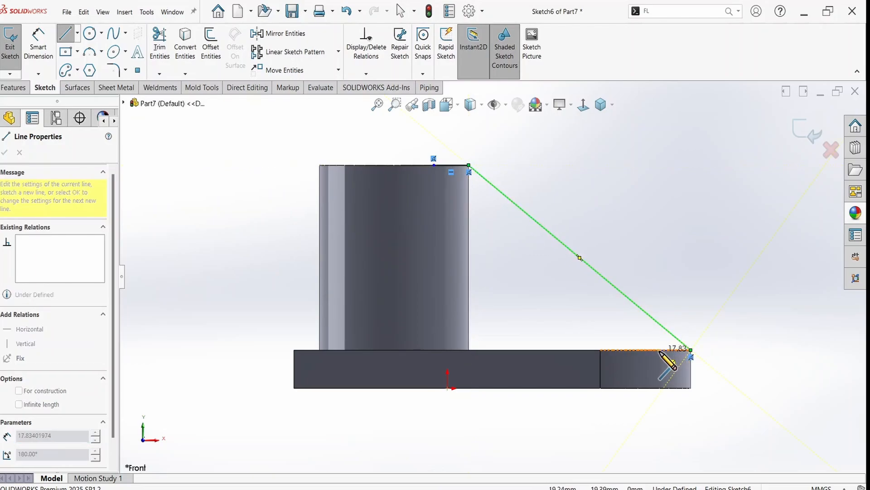
click(659, 350)
right_click(616, 398)
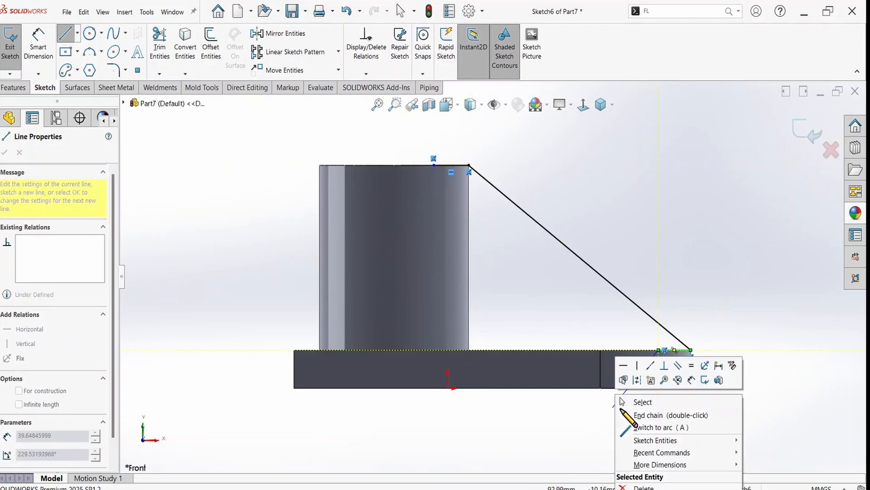
click(648, 415)
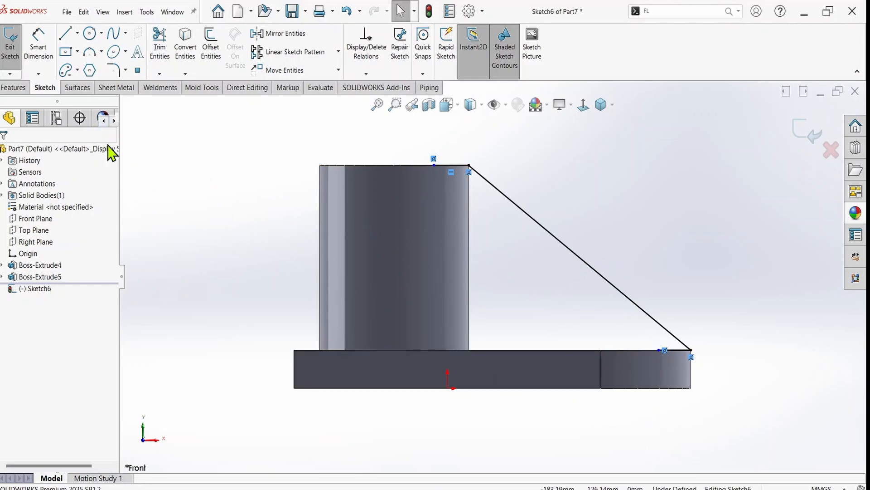
Start a Rib from the open profile between the cylinder and the base, and set its thickness to 20 mm.
click(13, 89)
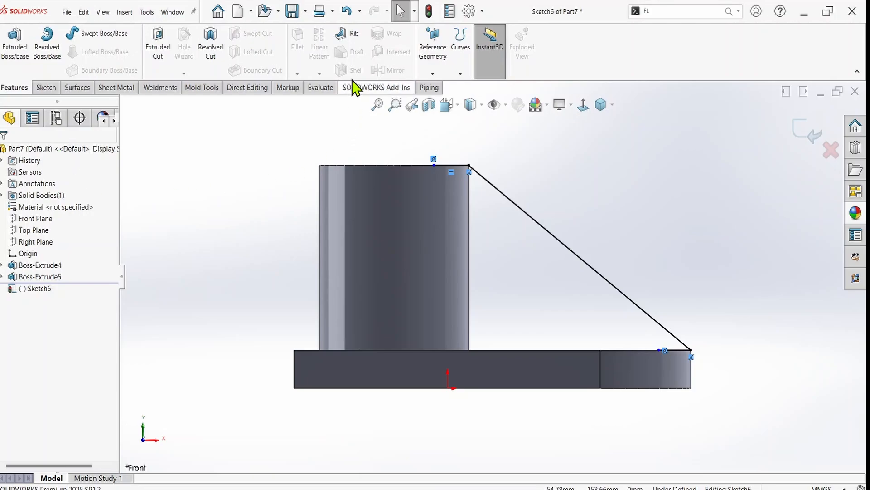
click(352, 33)
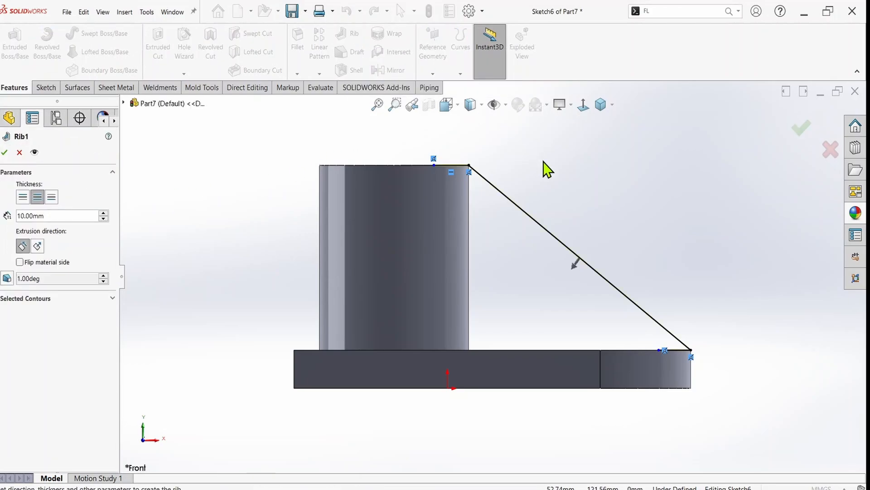
middle_drag(548, 169, 268, 331)
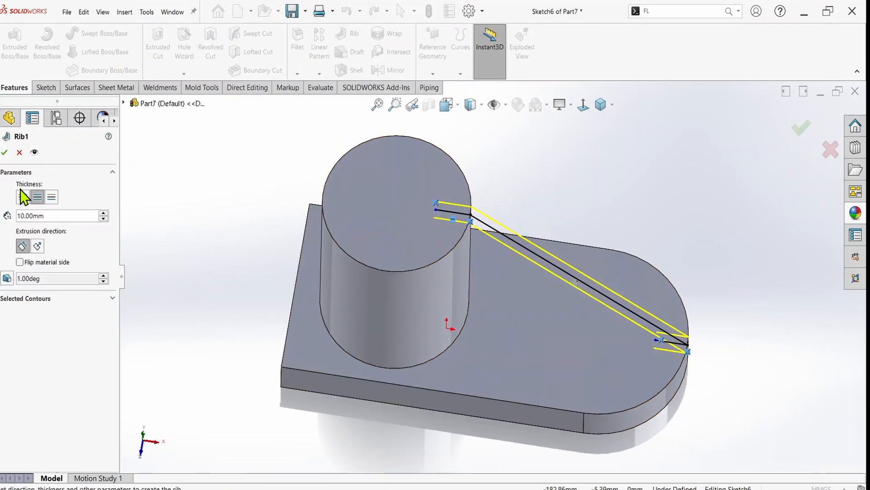
double_click(60, 218)
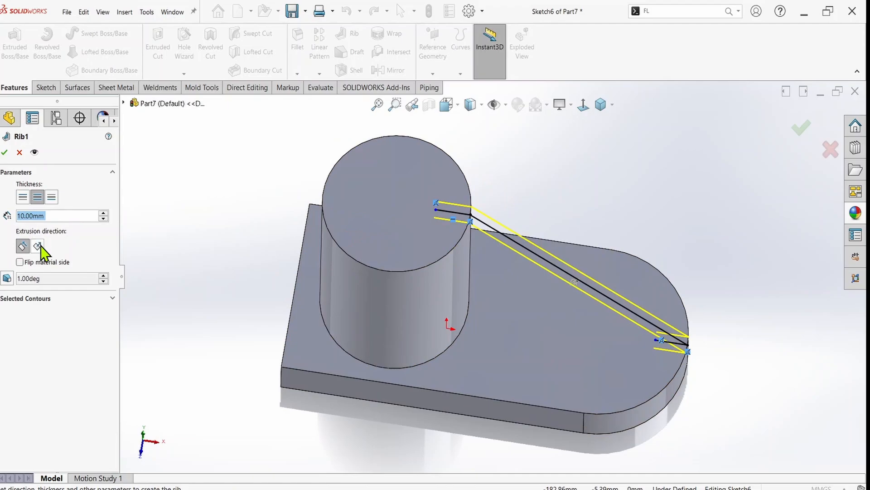
text(20)
key(Return)
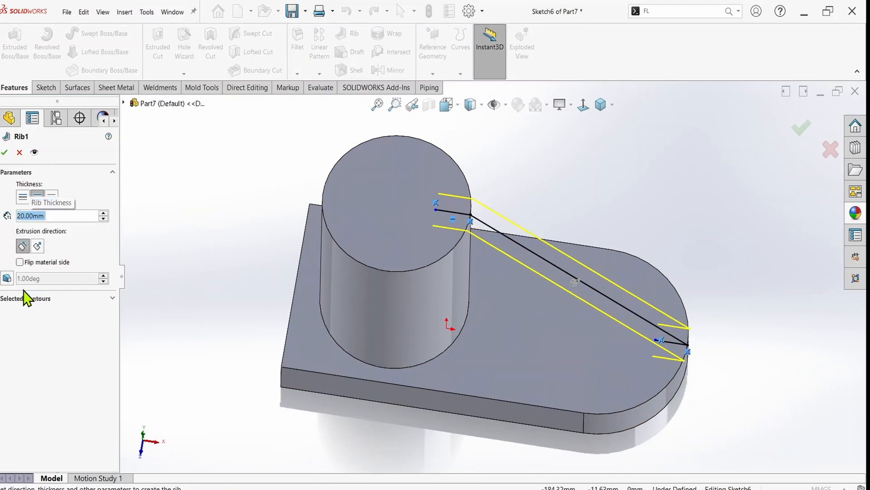
Try a 10-degree draft on the rib with Draft outward turned off.
click(7, 278)
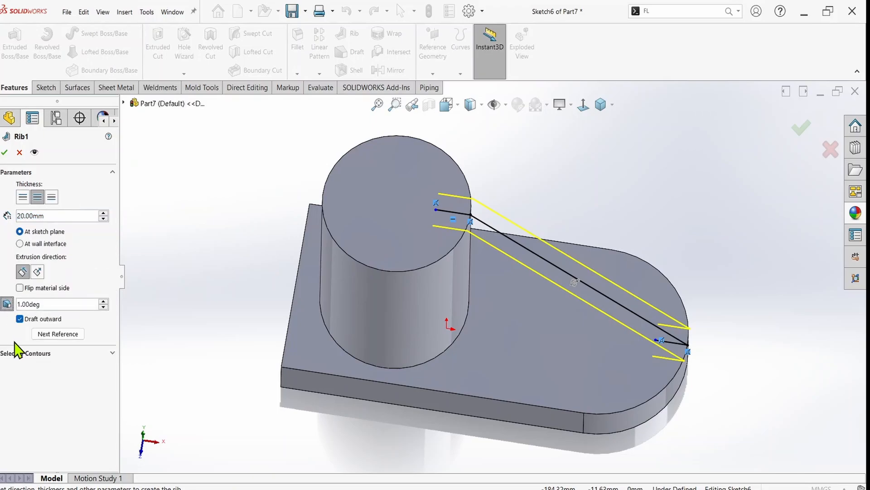
click(52, 307)
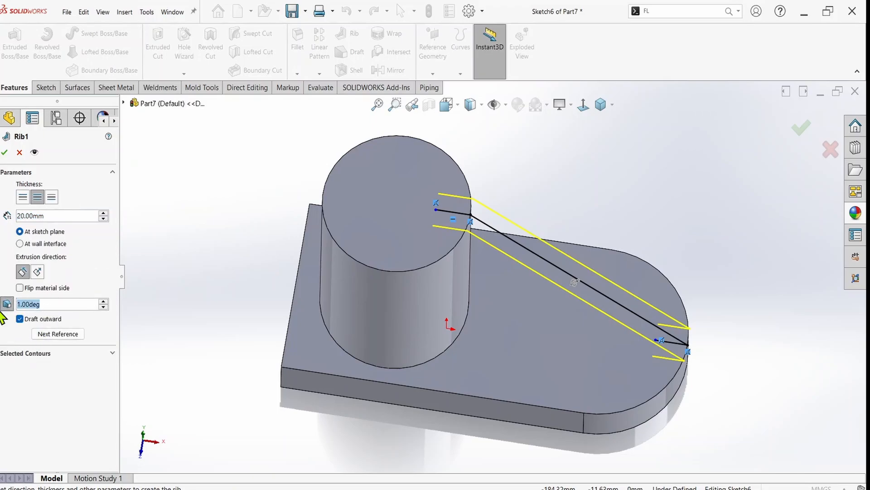
text(10)
key(Return)
middle_drag(442, 256, 412, 210)
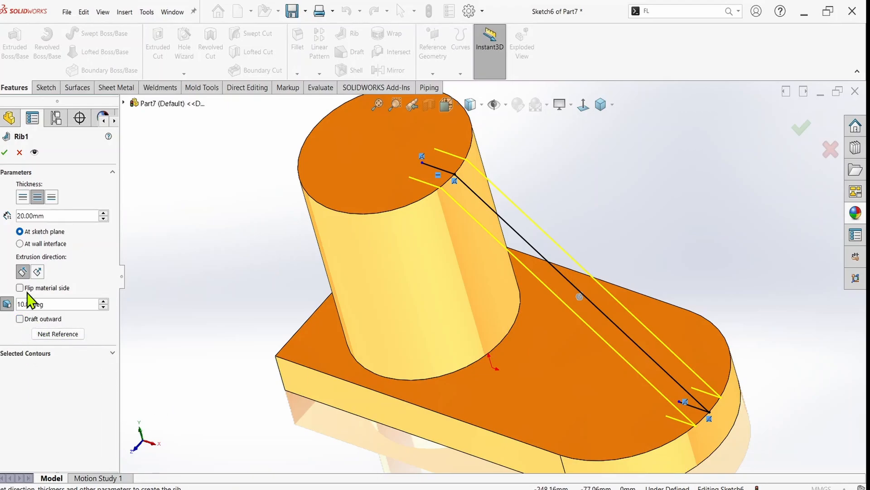
Turn off the rib's draft and create the rib between the cylinder and the base.
click(9, 306)
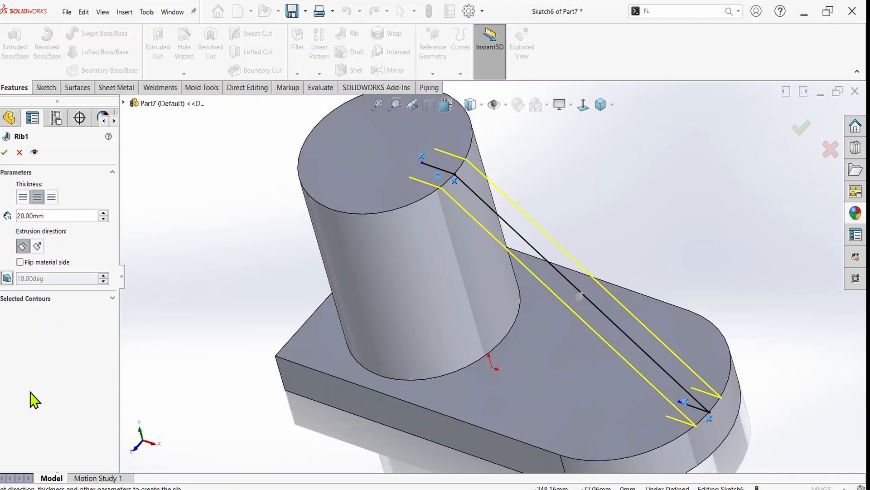
click(6, 152)
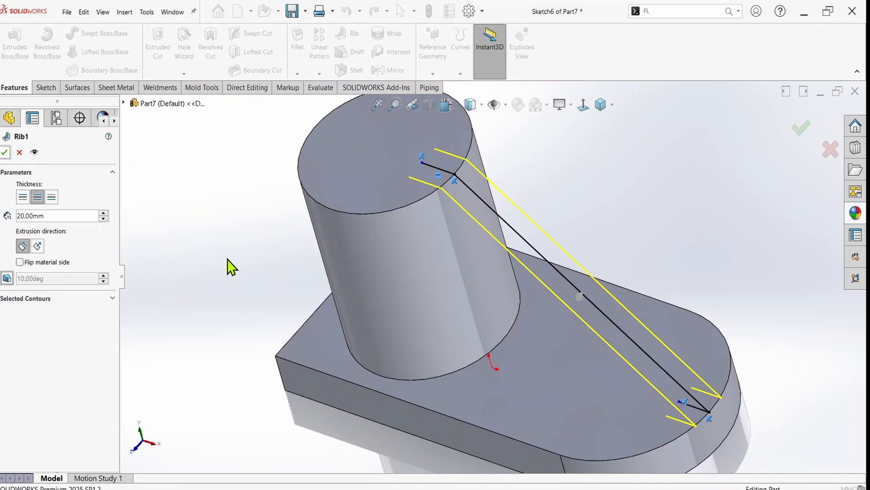
middle_drag(350, 369, 603, 419)
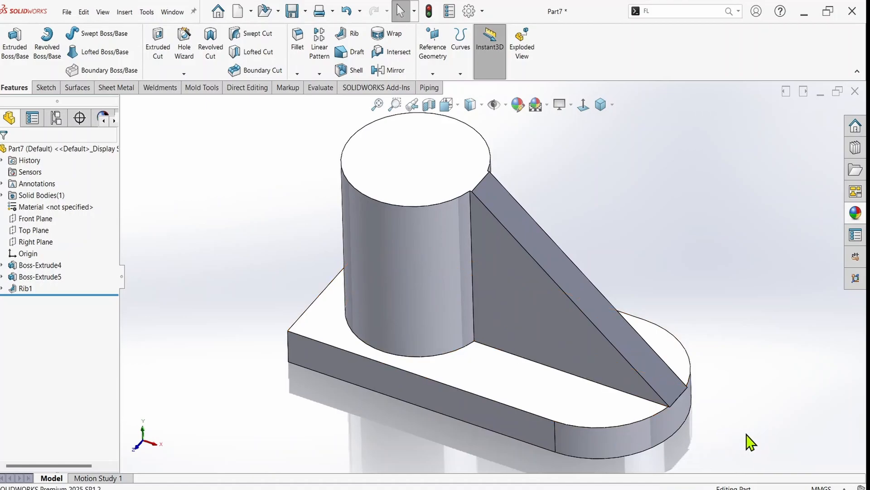
Examine how the upper end of the rib's sloped face meets the cylinder's curved top edge.
scroll(543, 186, down, 8)
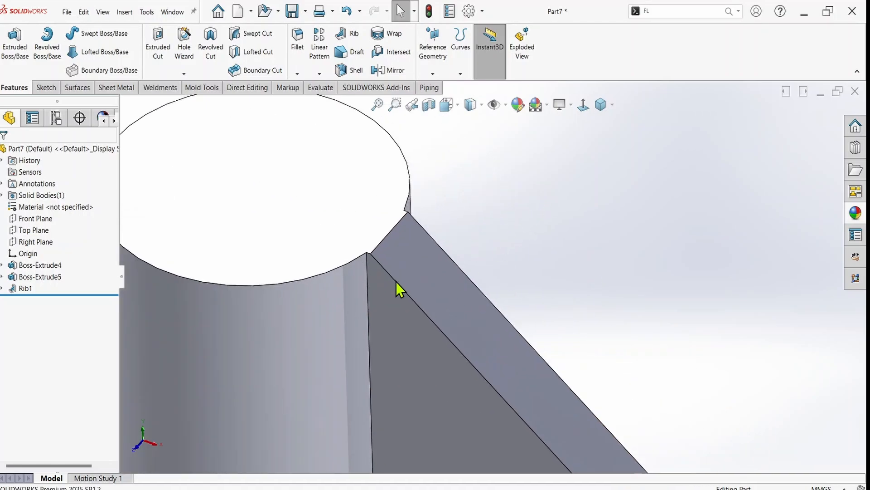
scroll(388, 205, up, 3)
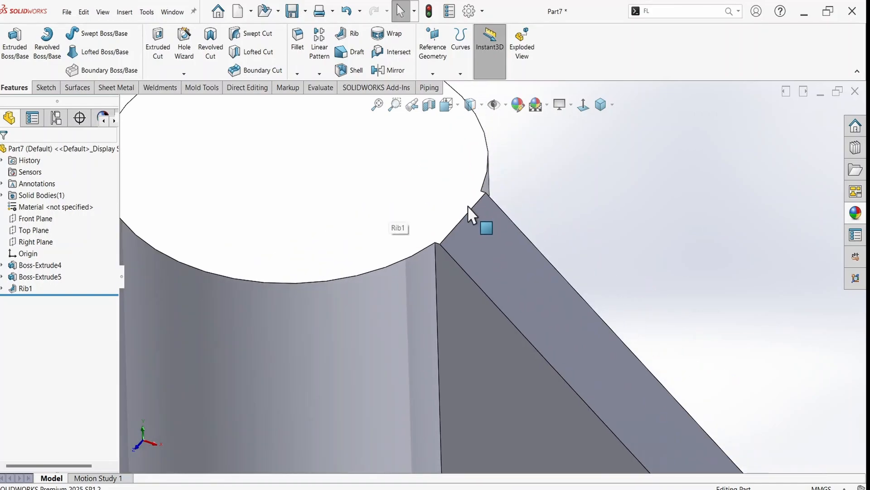
scroll(467, 204, down, 3)
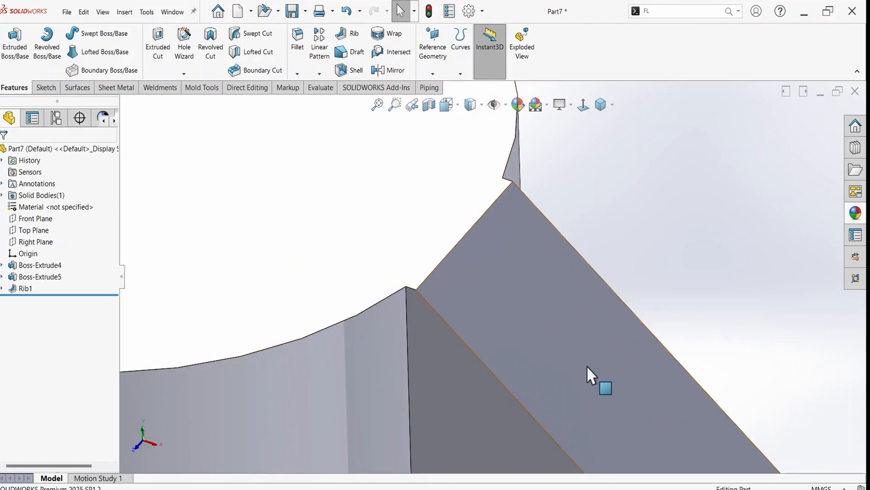
scroll(598, 385, up, 4)
scroll(492, 285, down, 5)
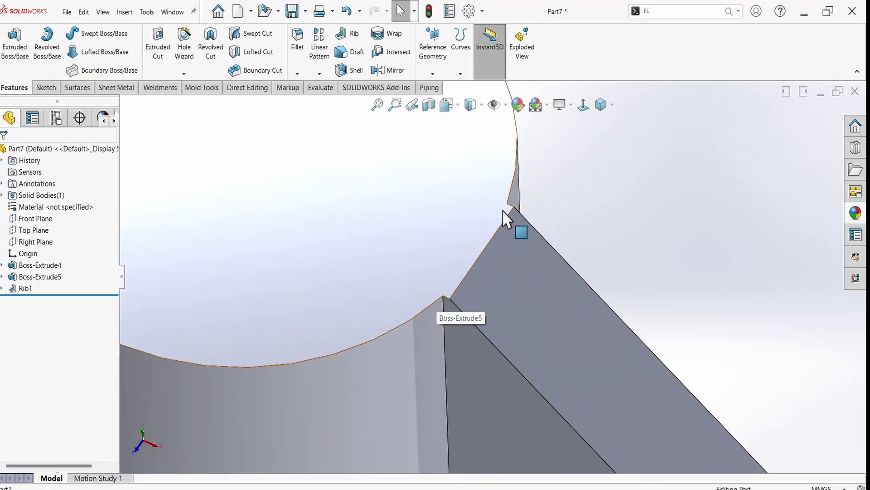
scroll(458, 298, up, 5)
Examine how the rib's lower end meets the rounded end of the base, and review the whole rib on the part.
scroll(544, 304, down, 8)
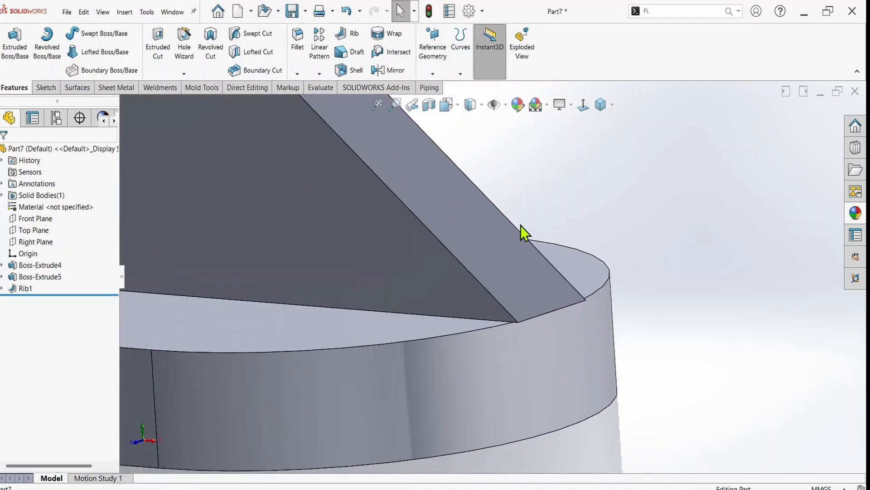
scroll(524, 349, down, 2)
middle_drag(525, 350, 496, 281)
scroll(496, 281, down, 1)
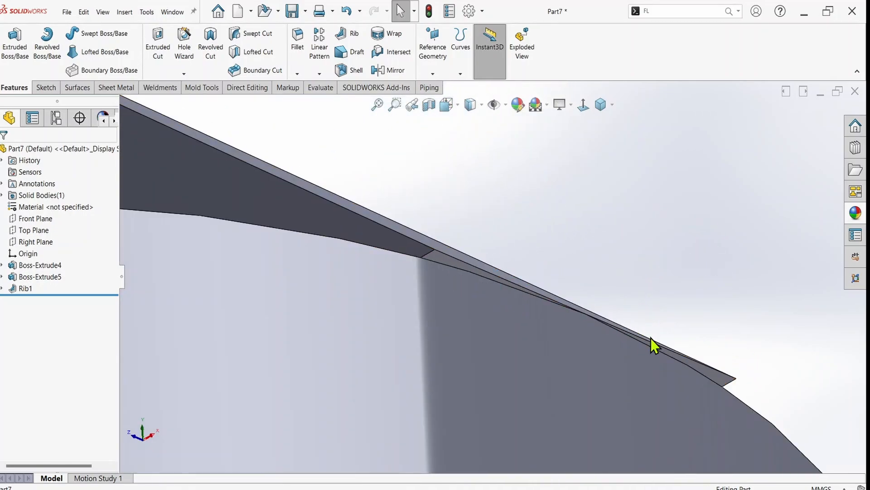
middle_drag(673, 360, 280, 319)
scroll(293, 367, up, 6)
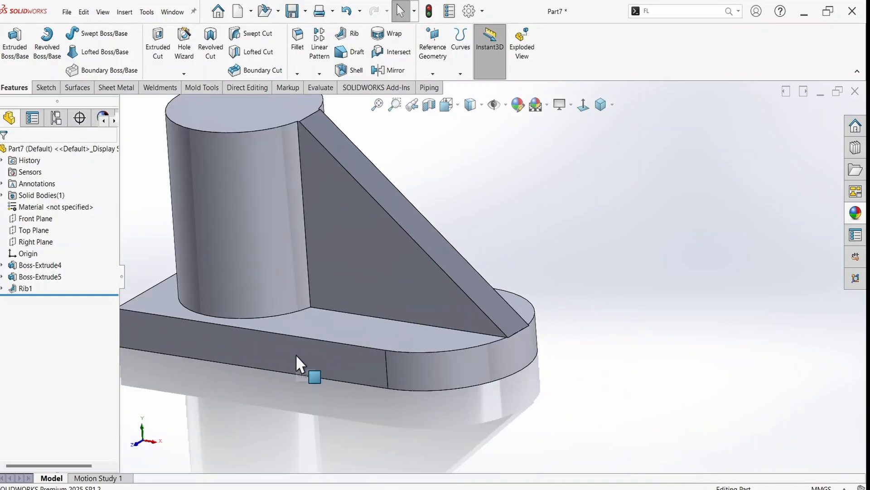
scroll(342, 245, down, 4)
scroll(487, 222, up, 4)
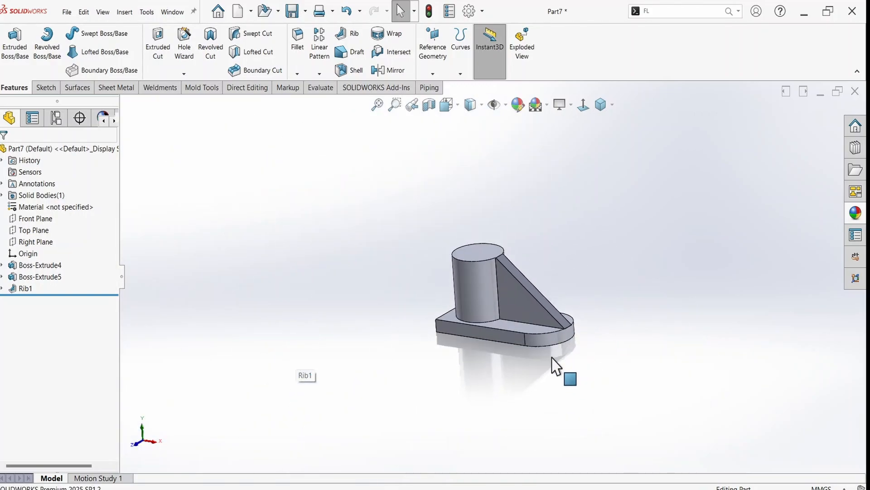
scroll(554, 363, down, 3)
scroll(478, 284, down, 4)
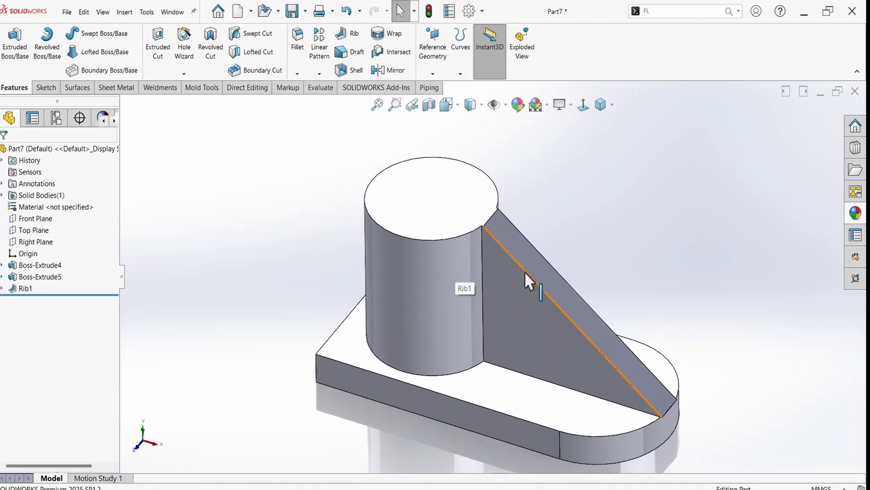
scroll(503, 250, down, 2)
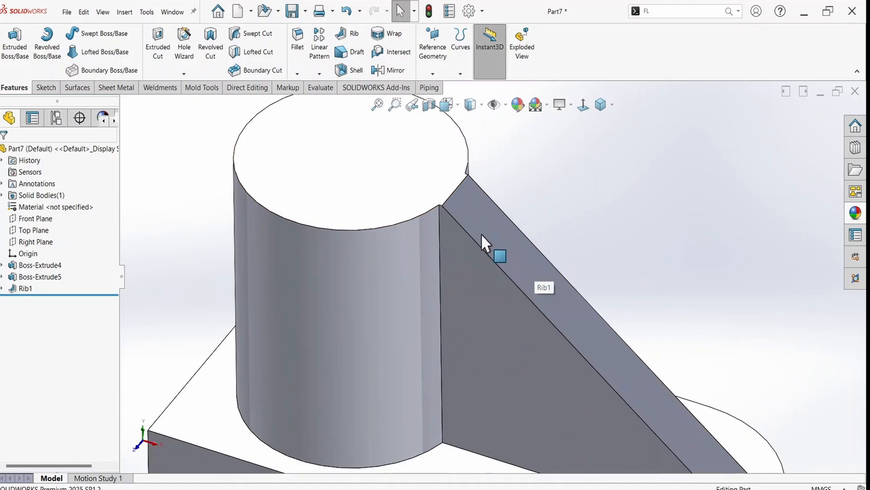
scroll(567, 330, up, 1)
middle_drag(596, 356, 604, 349)
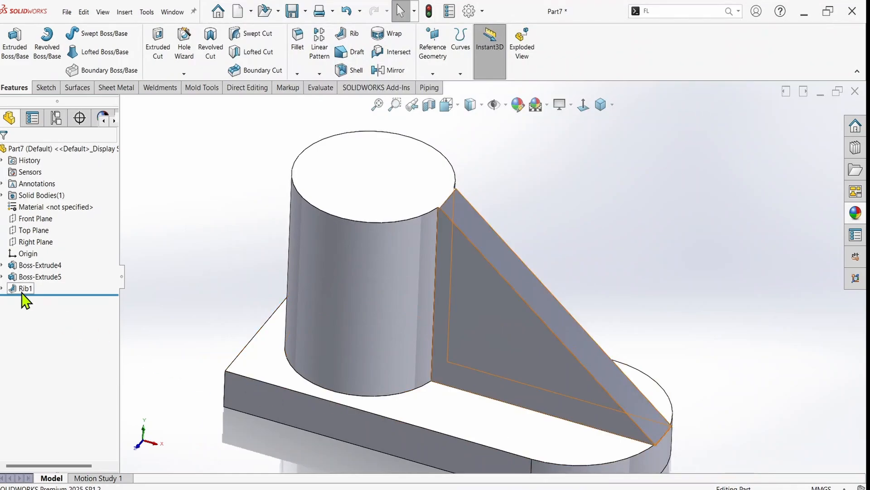
Delete the rib between the cylinder and the base along with its sketch.
right_click(19, 294)
click(41, 341)
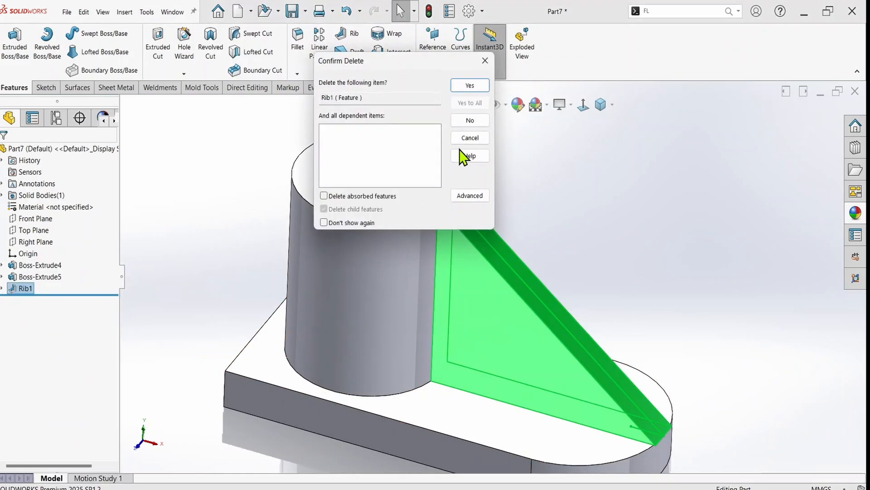
click(470, 85)
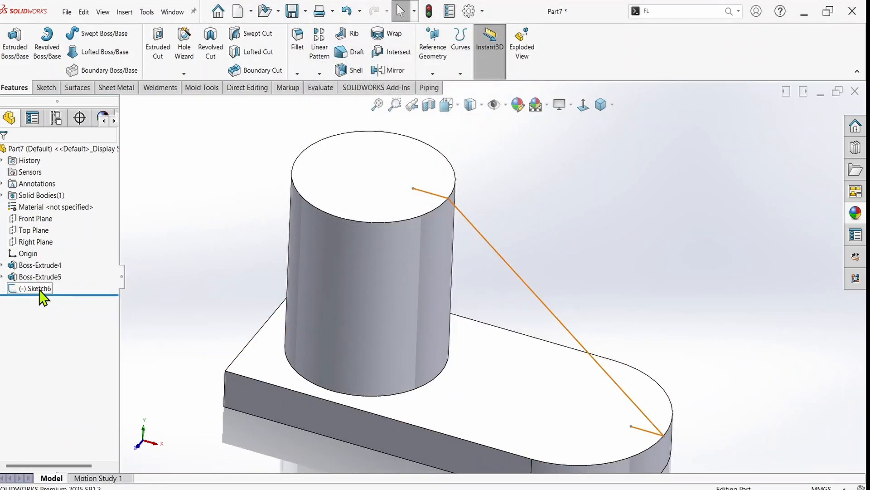
right_click(43, 290)
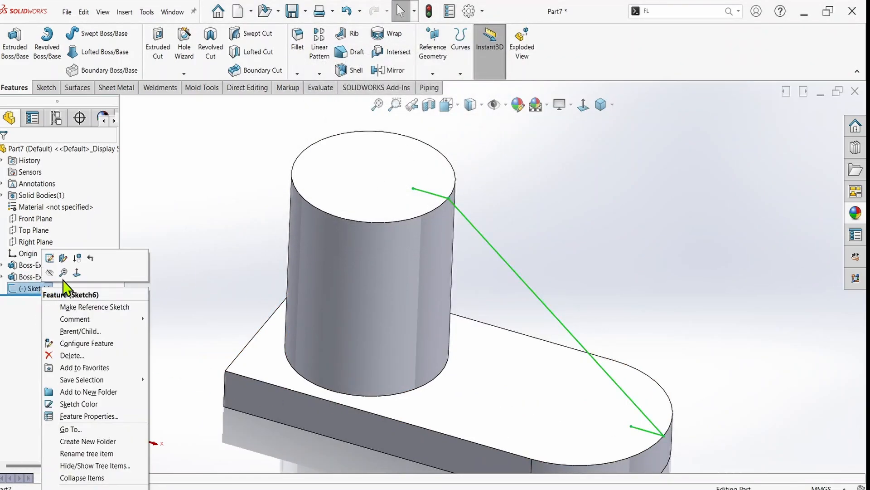
click(70, 356)
click(469, 86)
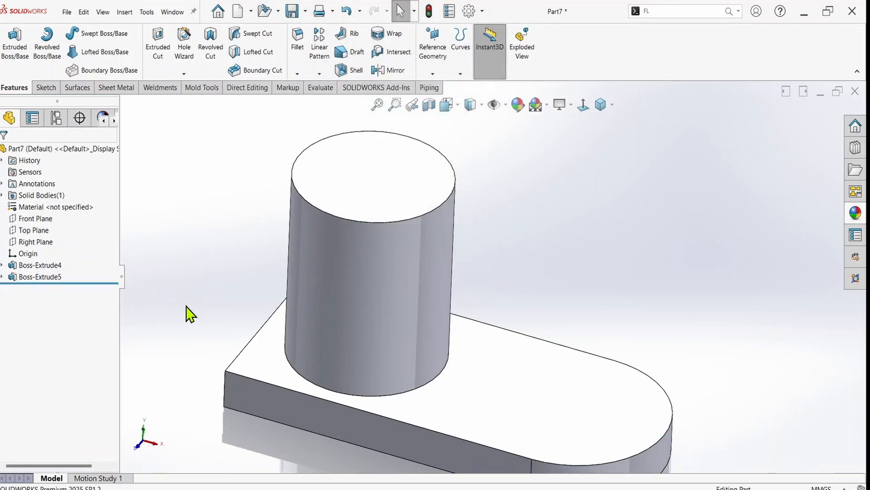
Start a sketch on the base's top face and draw a horizontal centerline from the origin to the base's rounded end.
right_click(526, 393)
click(552, 281)
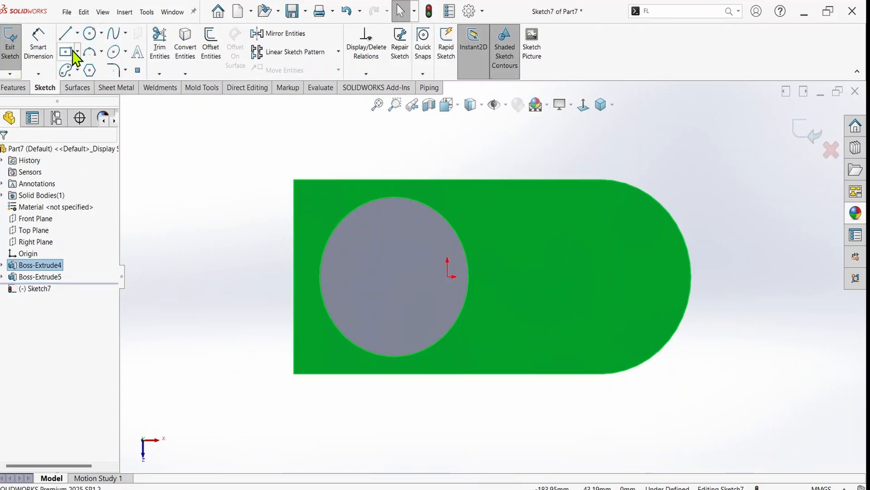
click(90, 33)
click(77, 33)
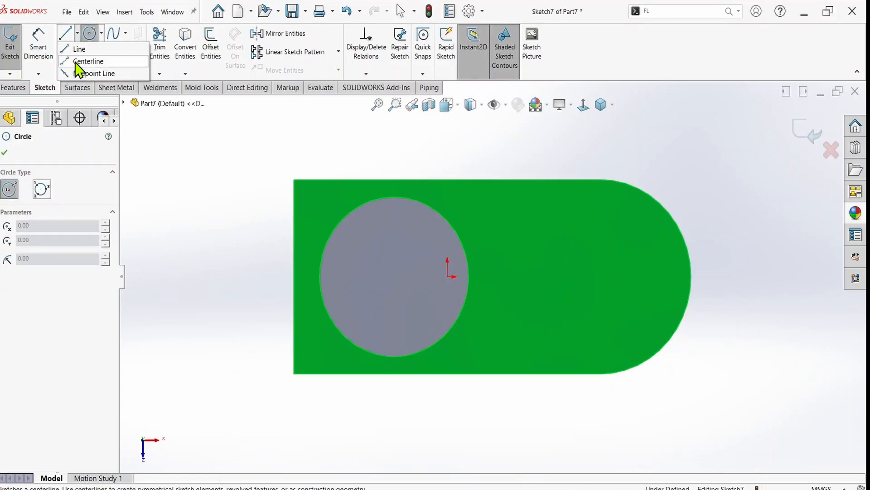
click(77, 62)
click(453, 276)
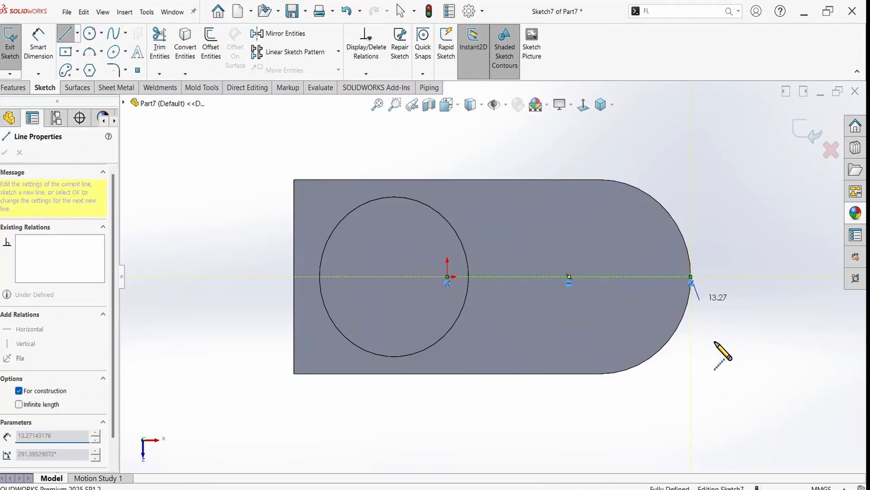
right_click(716, 341)
click(729, 351)
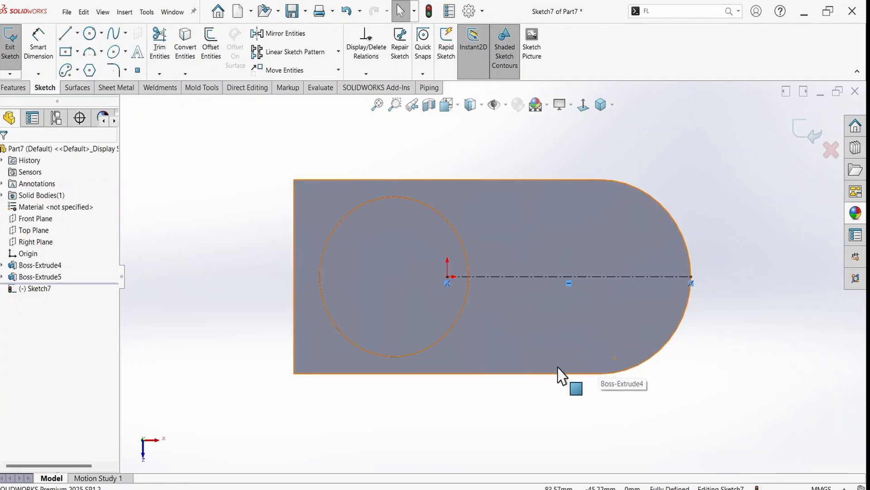
Offset the centerline by 10 mm in both directions.
click(210, 48)
click(484, 277)
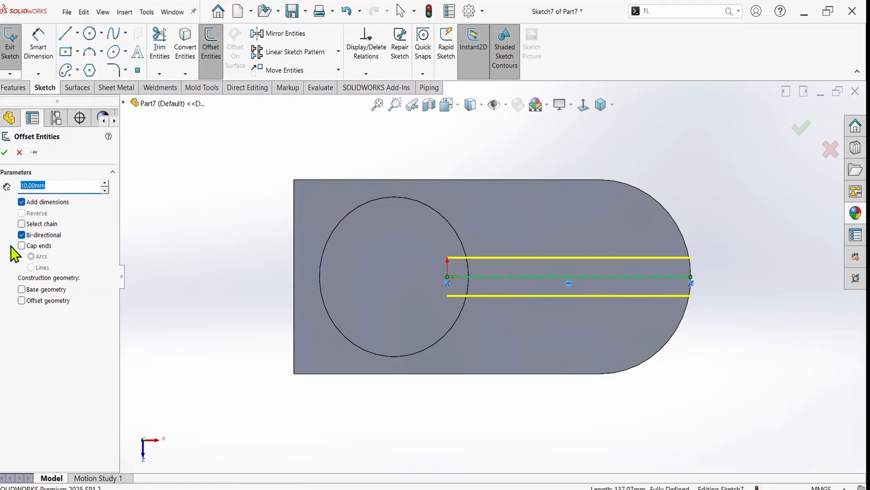
click(5, 152)
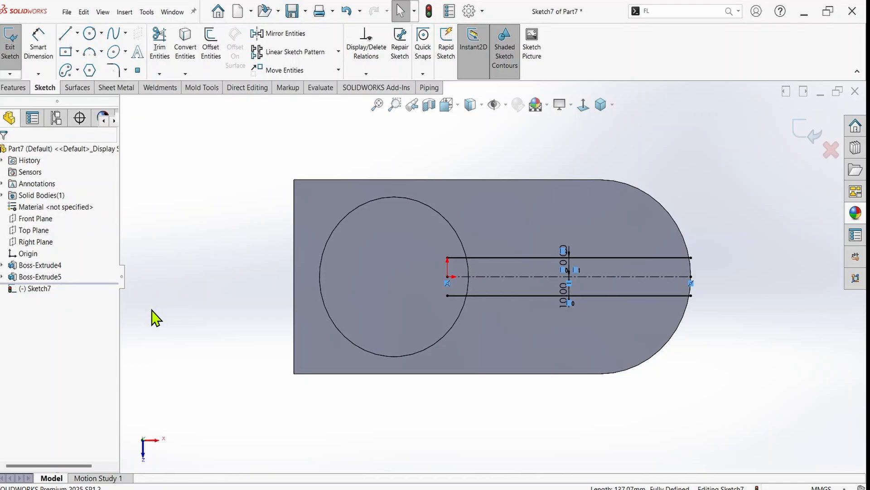
Convert the cylinder's circular edge and the base's rounded end edge into sketch entities.
click(185, 47)
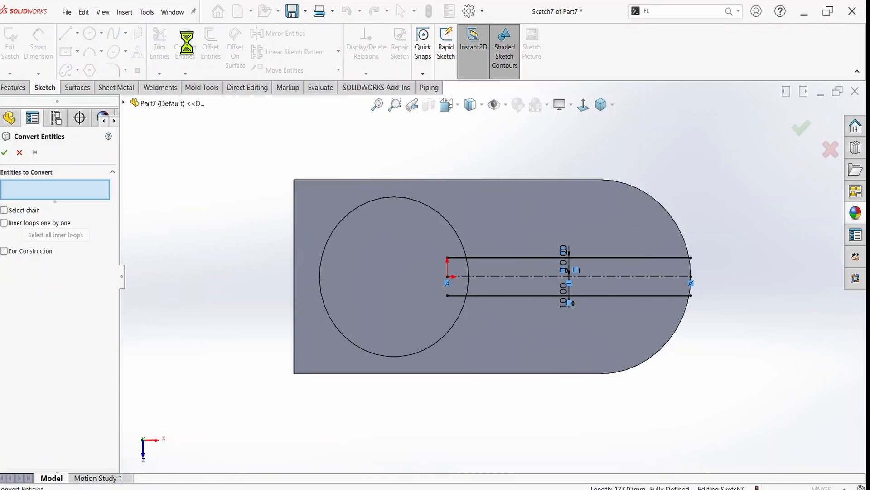
click(448, 222)
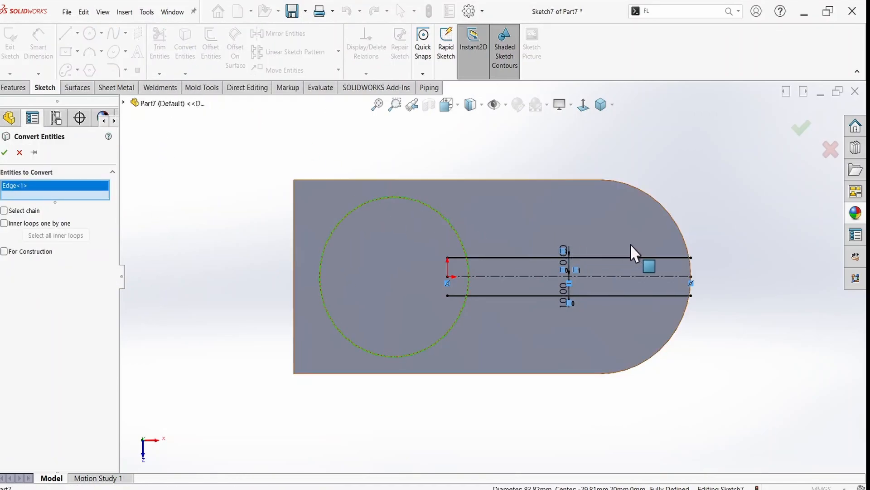
click(683, 235)
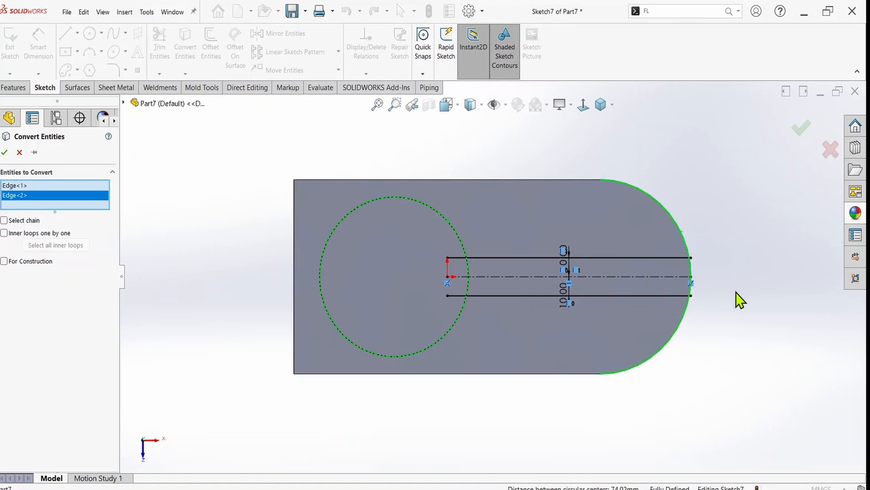
click(4, 152)
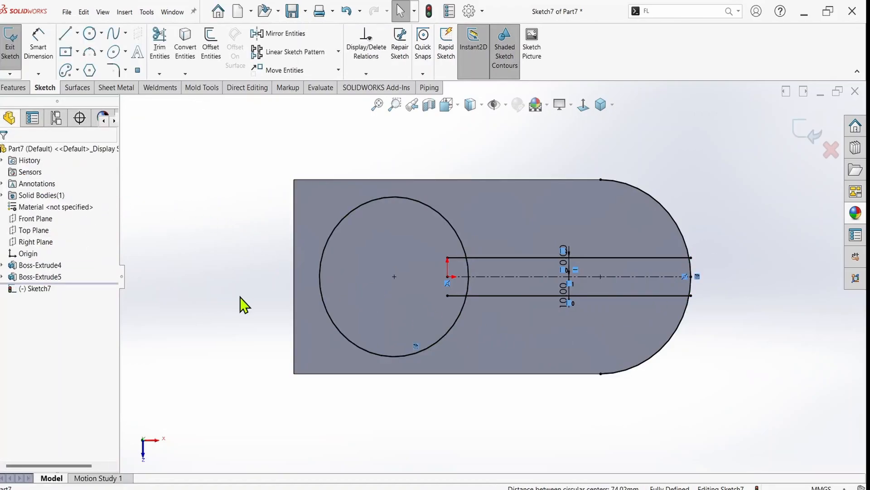
Power-trim the circle, end arc and line overhangs to leave a closed strip between the cylinder and the base's rounded end.
click(159, 43)
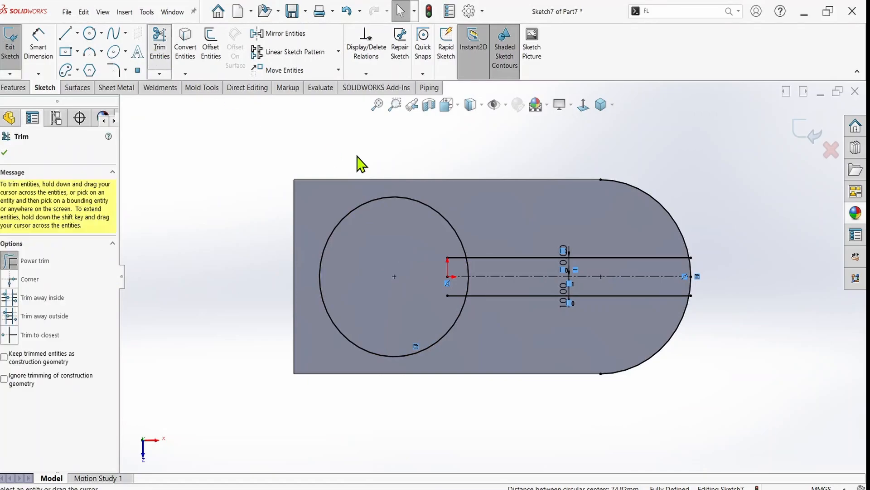
drag(467, 198, 428, 281)
scroll(460, 303, down, 5)
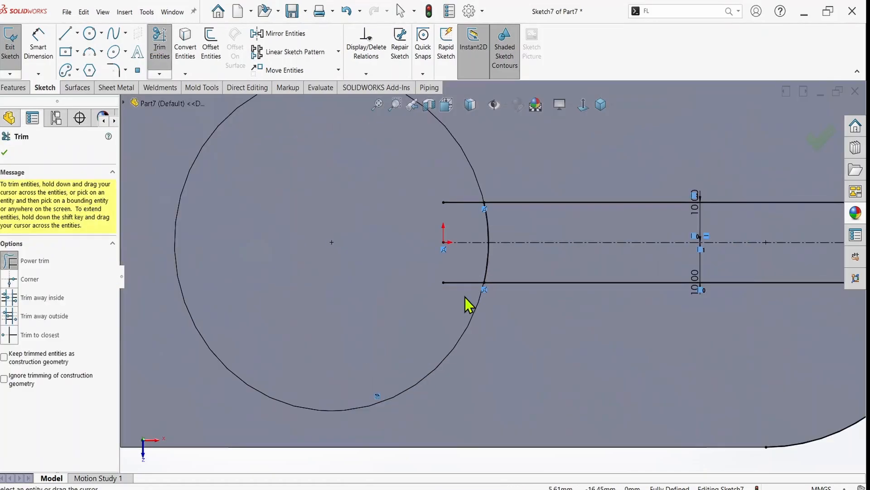
drag(464, 182, 467, 339)
scroll(466, 339, up, 2)
scroll(771, 305, down, 3)
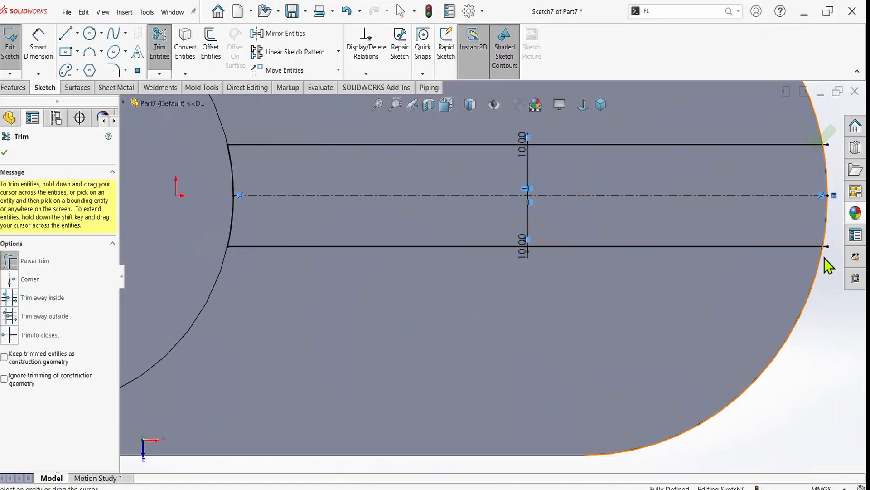
scroll(825, 258, up, 2)
scroll(825, 261, down, 4)
mouse_move(538, 335)
mouse_down()
mouse_move(609, 330)
mouse_move(595, 263)
mouse_up()
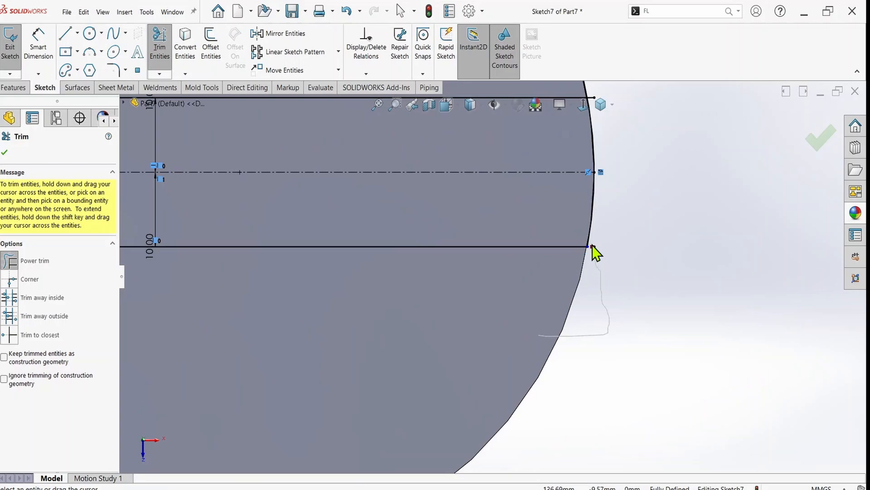
mouse_move(597, 117)
mouse_down()
mouse_move(590, 94)
mouse_move(594, 108)
mouse_up()
scroll(624, 148, up, 3)
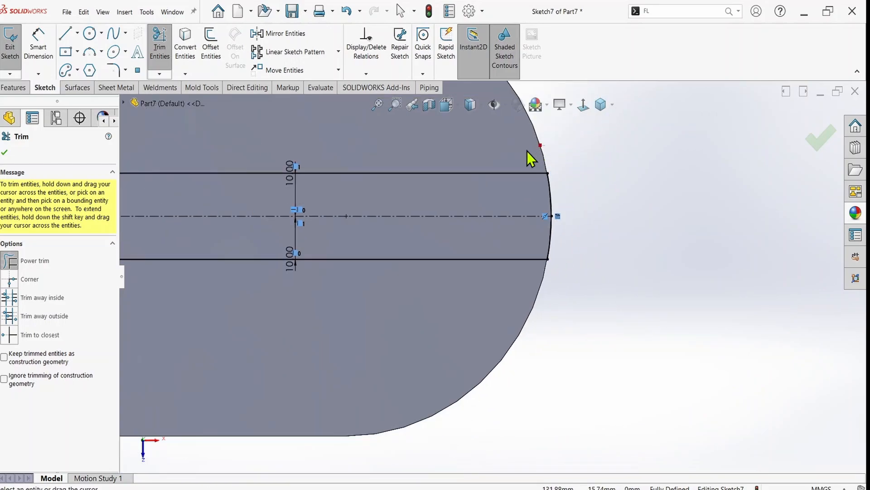
scroll(597, 204, up, 5)
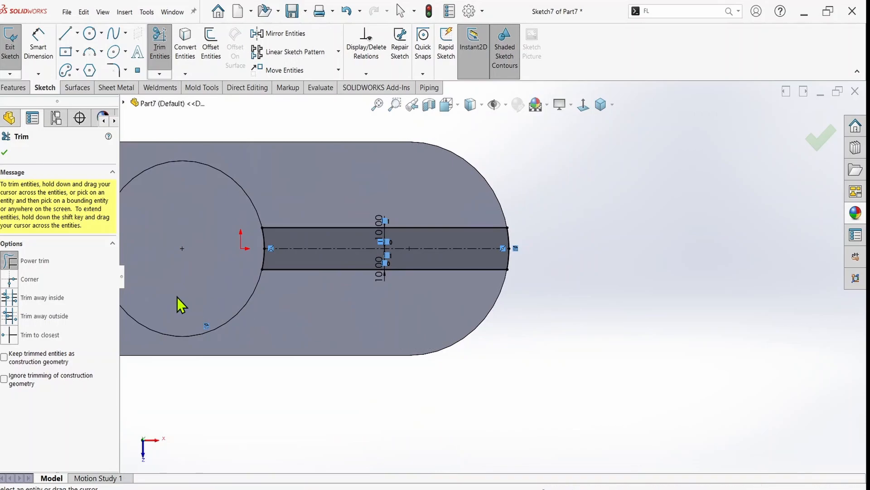
click(5, 152)
Split the cylinder's side face with a projection split line from the current strip sketch.
scroll(388, 372, up, 2)
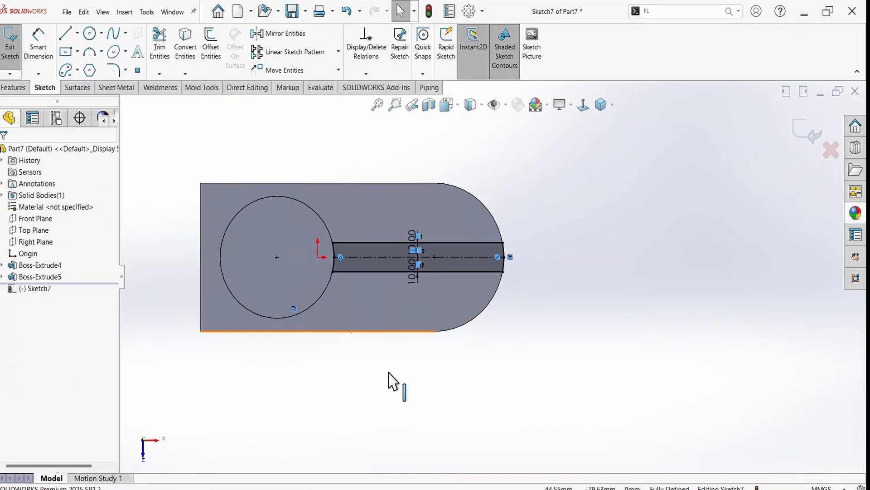
mouse_move(389, 372)
middle_down()
mouse_move(407, 284)
mouse_move(392, 222)
mouse_move(431, 173)
middle_up()
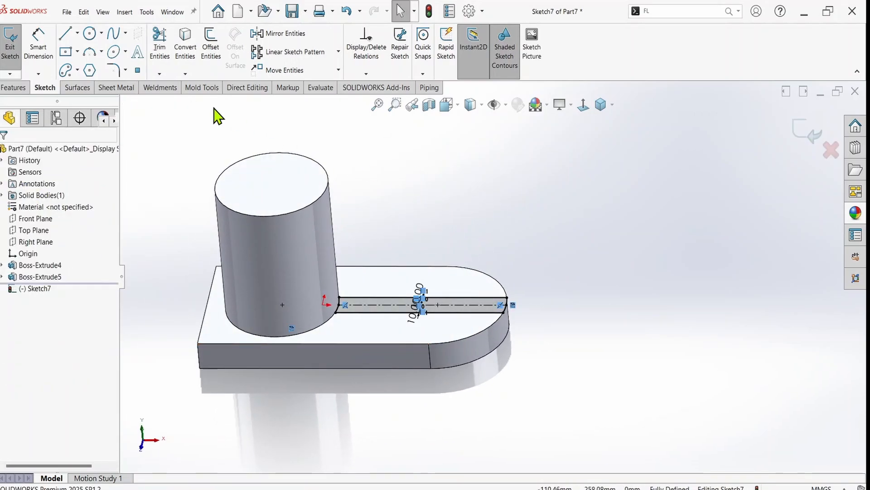
click(14, 88)
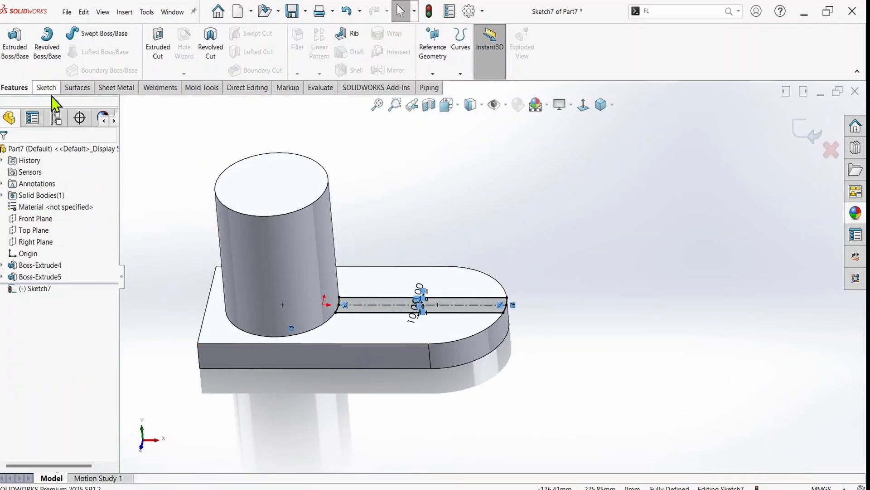
click(460, 72)
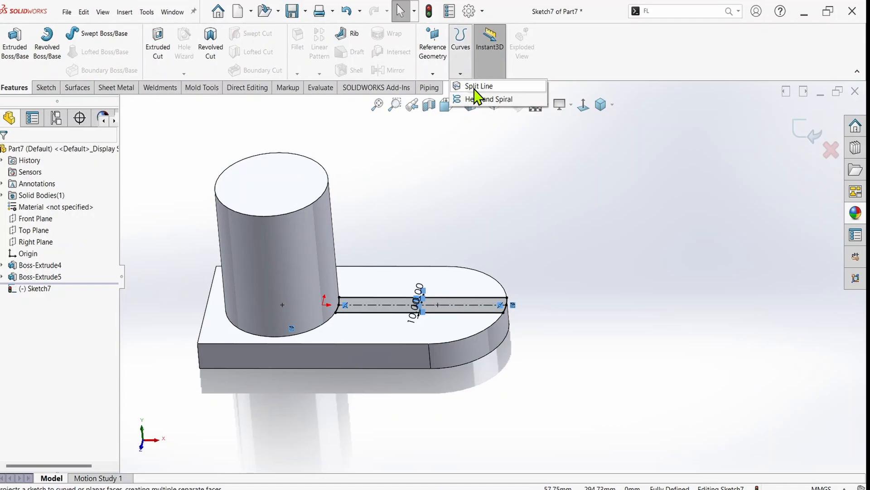
click(475, 87)
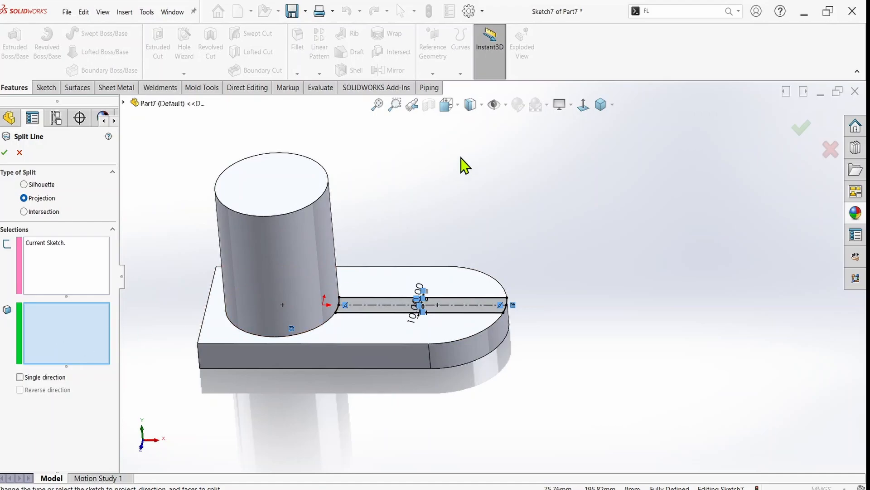
click(316, 282)
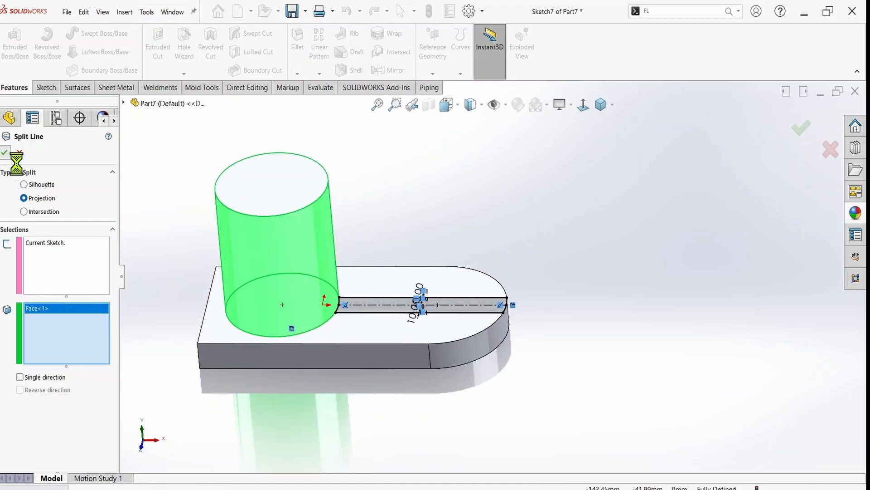
click(5, 152)
Loft a boss from the cylinder's split face to the strip sketch, moving the sketch's connector point to the base's rounded end.
middle_drag(245, 268, 425, 317)
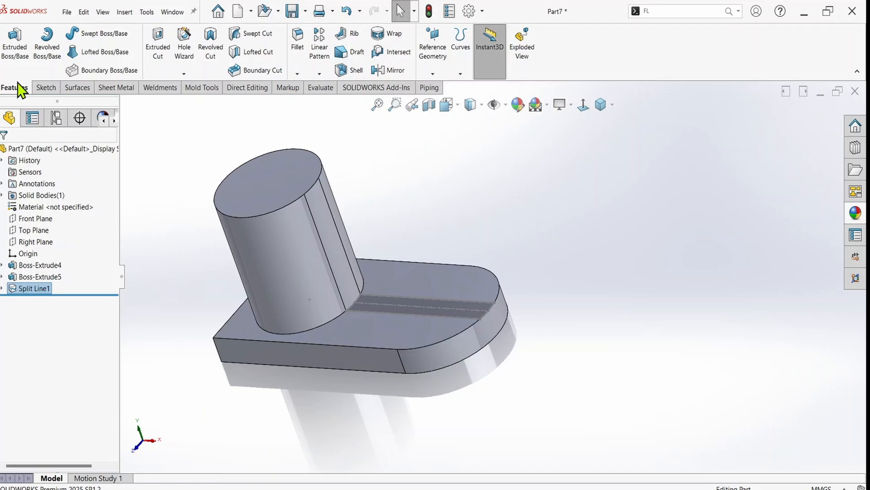
click(85, 55)
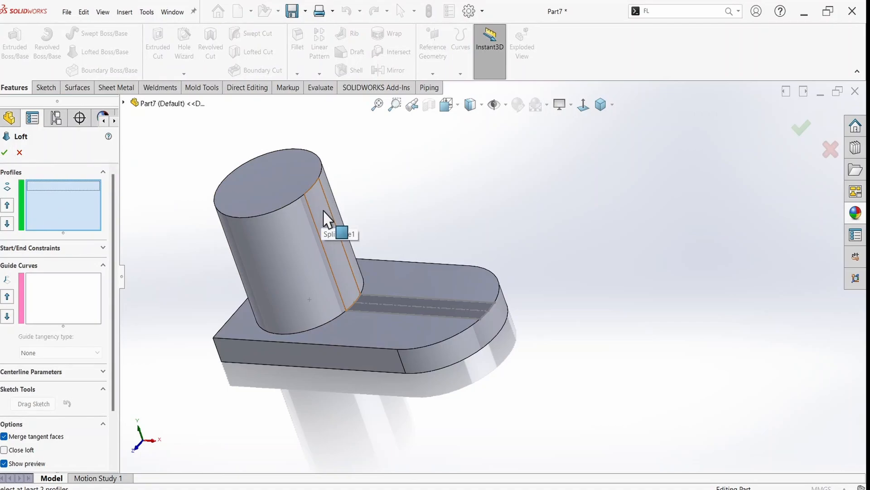
click(320, 241)
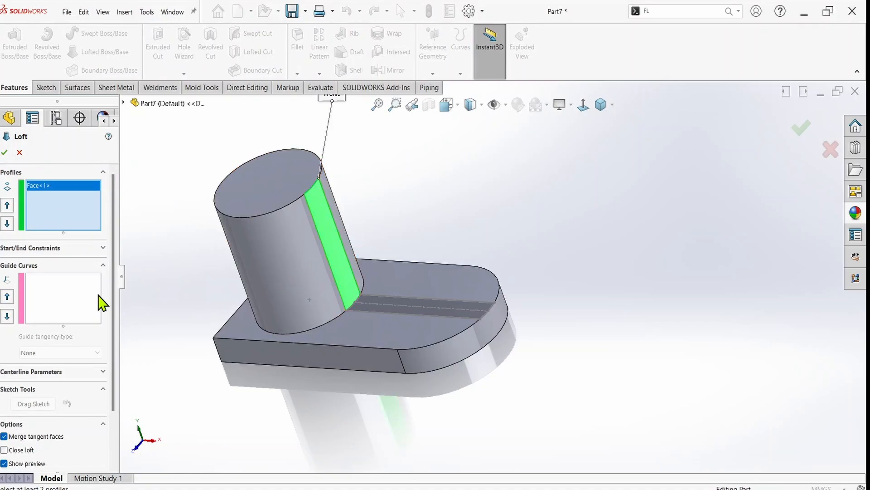
click(125, 103)
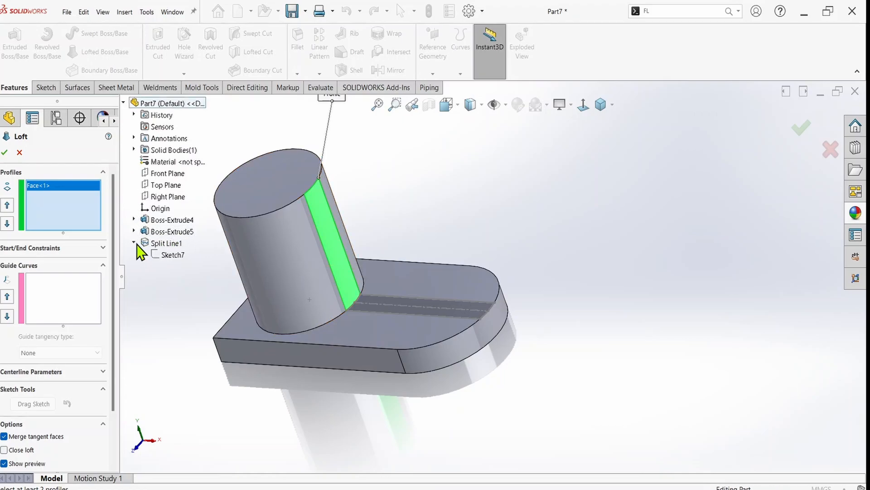
click(170, 255)
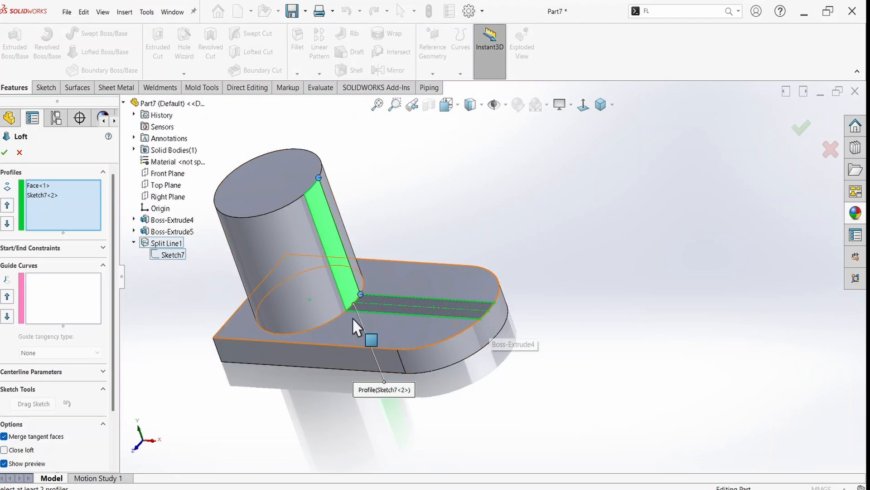
drag(360, 293, 426, 295)
drag(502, 302, 504, 305)
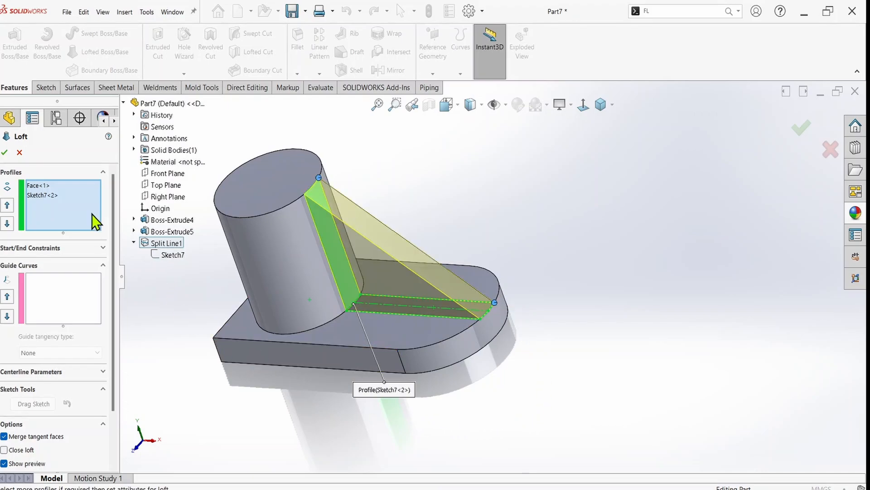
click(4, 152)
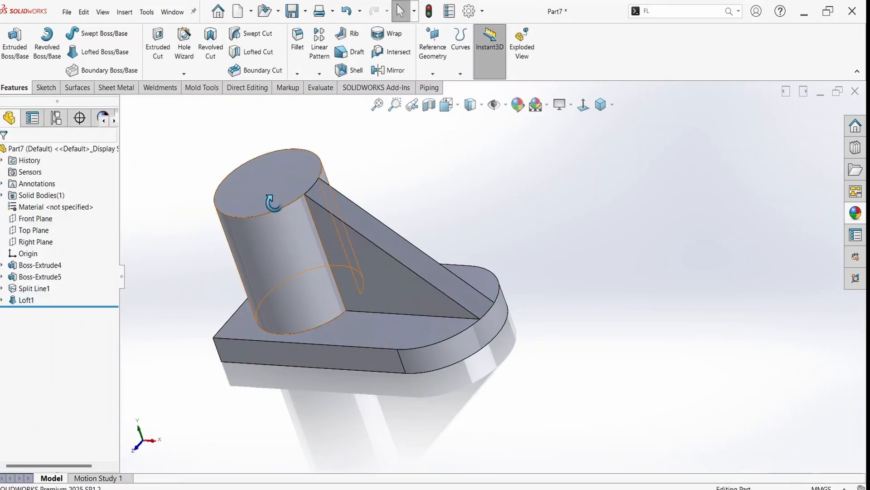
Examine how the upper end of the lofted rib meets the cylinder's curved top edge.
middle_drag(272, 195, 262, 243)
scroll(355, 227, down, 8)
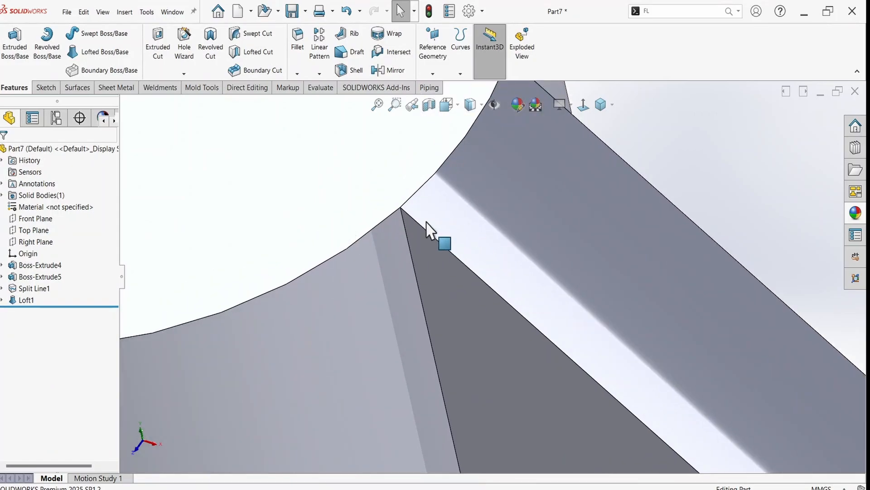
middle_drag(508, 161, 458, 313)
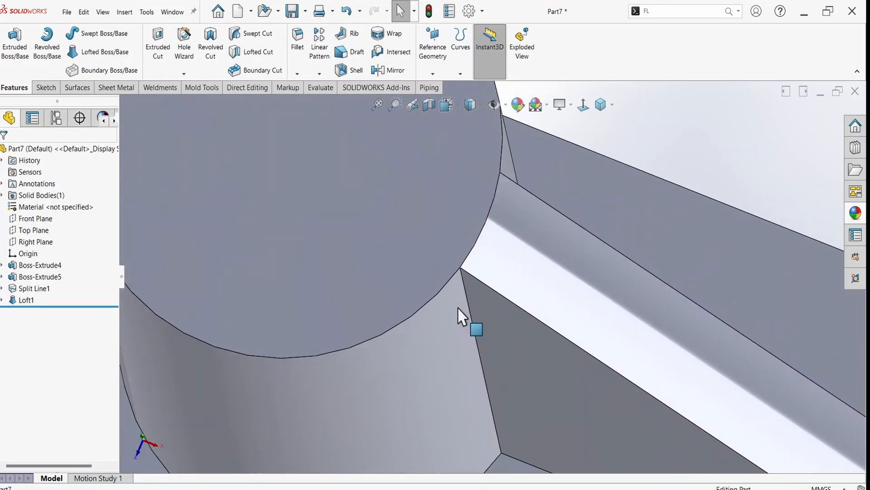
scroll(603, 373, up, 6)
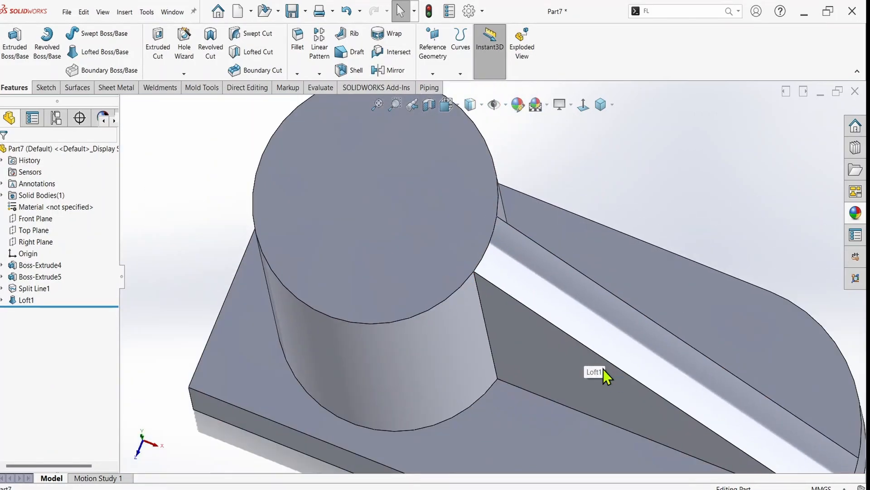
Examine how the lofted rib's lower end meets the base's rounded edge, and review the whole part.
ctrl+middle_drag(679, 418, 613, 342)
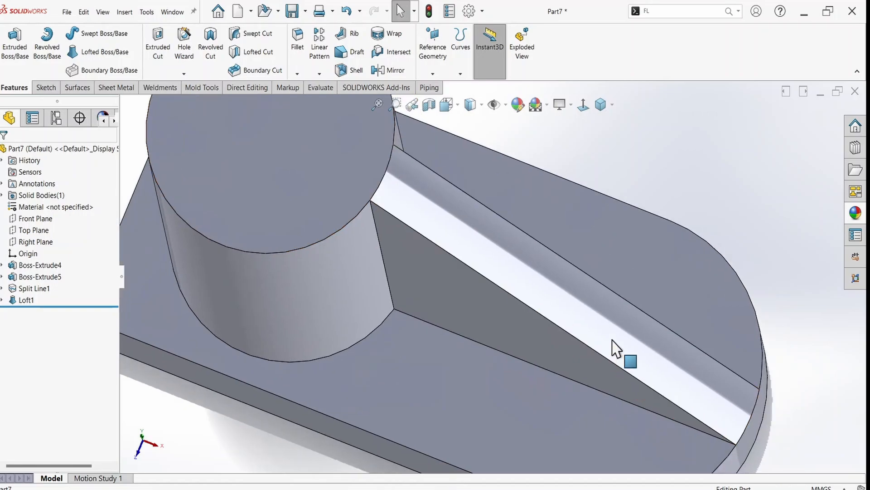
scroll(614, 342, up, 1)
middle_drag(674, 396, 635, 340)
scroll(699, 437, down, 6)
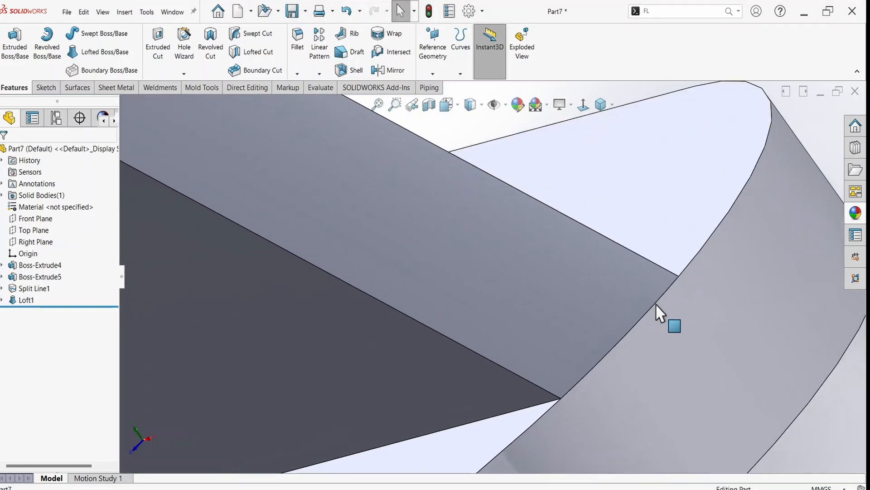
middle_drag(577, 375, 465, 363)
scroll(393, 345, down, 1)
scroll(468, 298, up, 5)
middle_drag(468, 298, 473, 424)
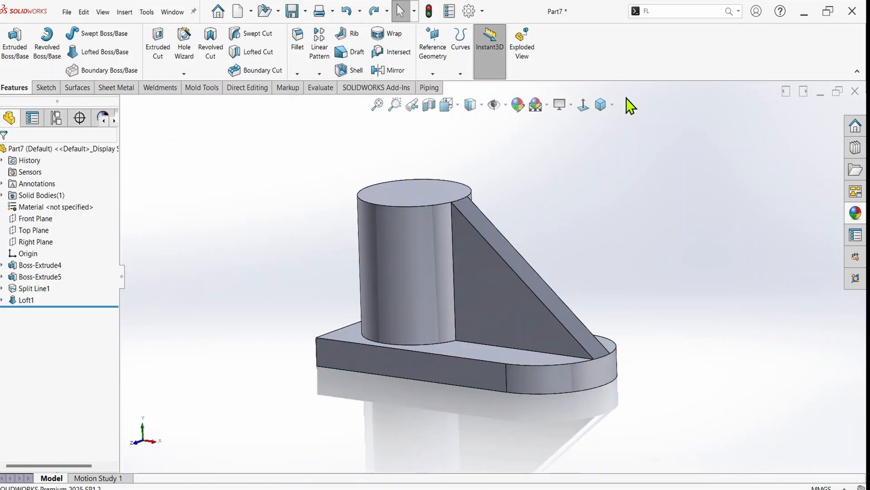
Set the part to the isometric view and change the whole part's appearance color to cyan from the standard swatches.
click(608, 105)
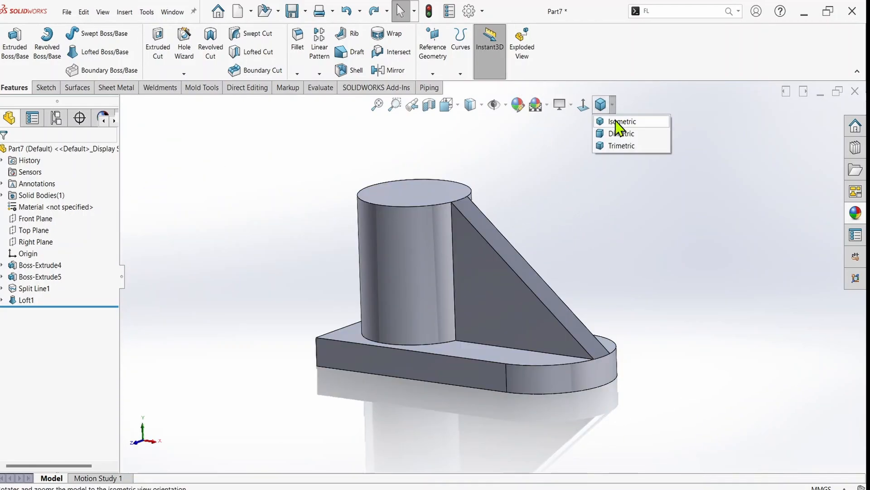
click(617, 120)
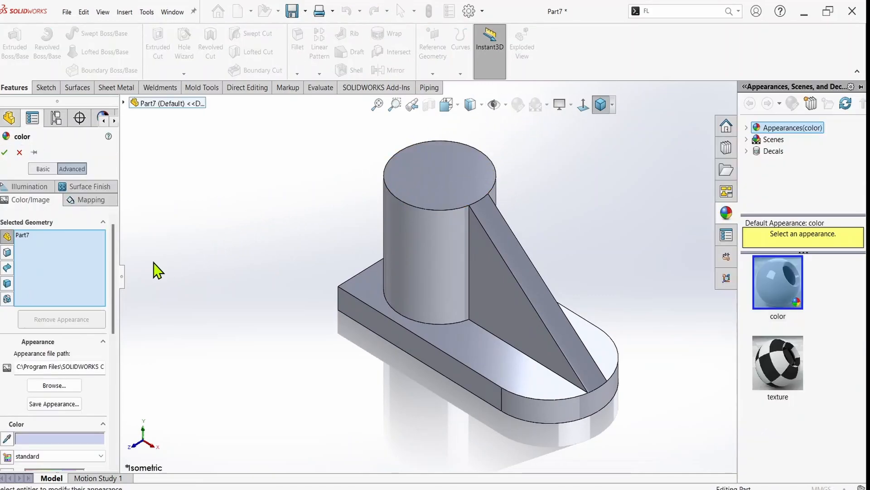
click(42, 169)
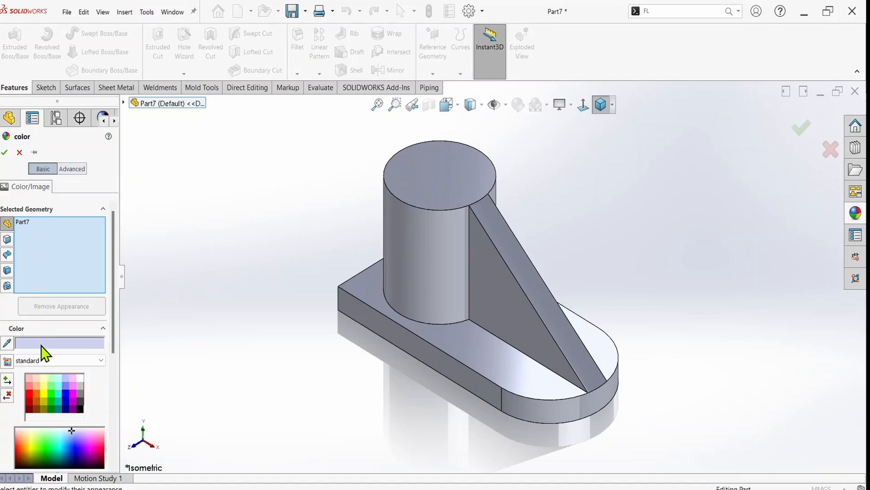
click(58, 394)
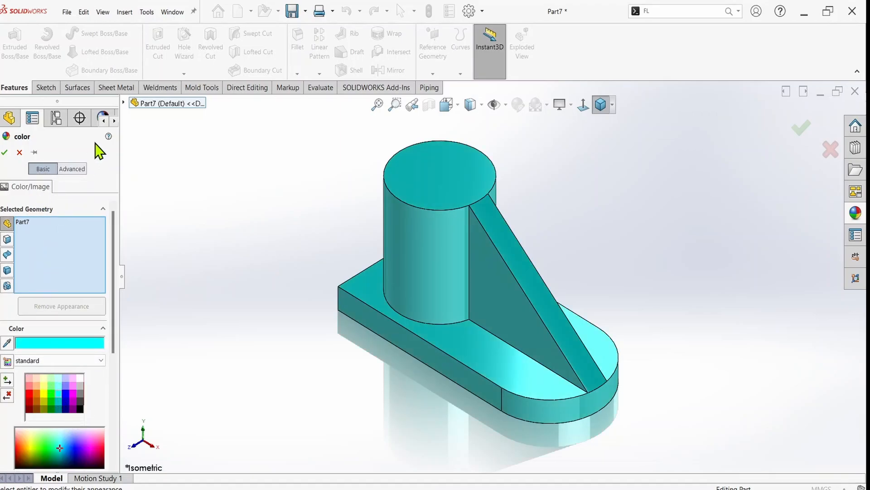
Give the whole part's appearance a Cast surface finish and accept the appearance changes.
click(73, 169)
click(89, 200)
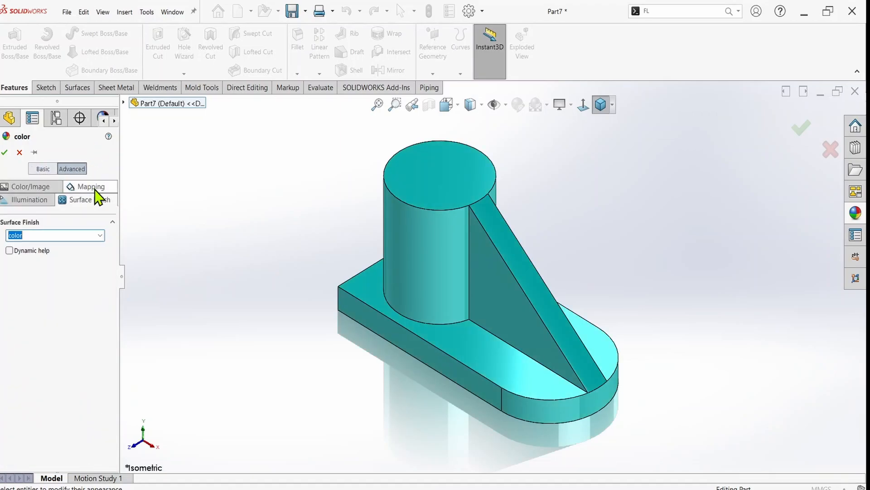
click(100, 235)
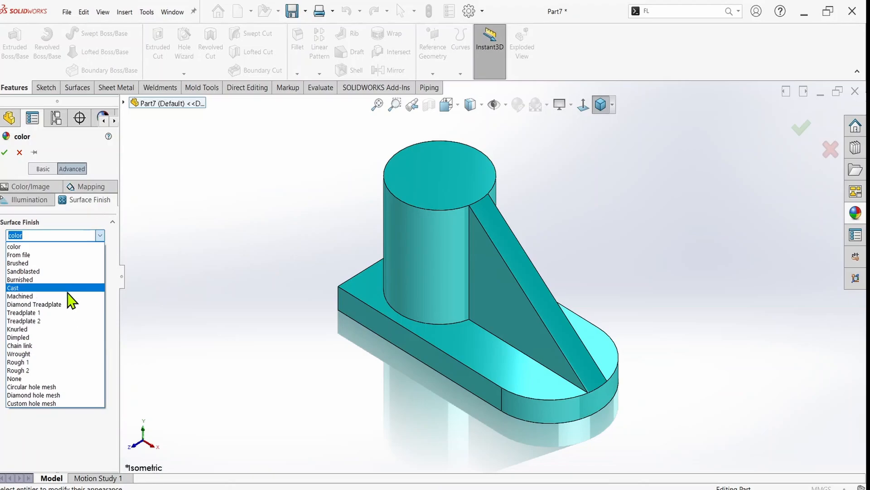
click(69, 293)
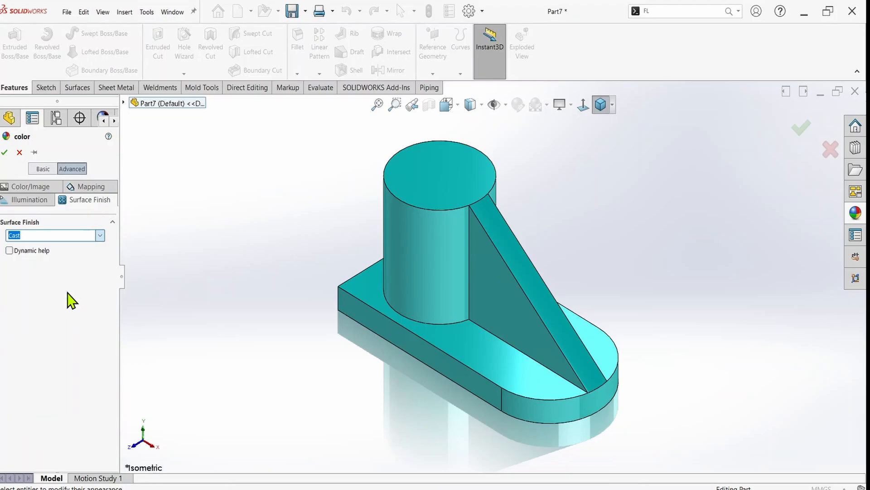
click(4, 153)
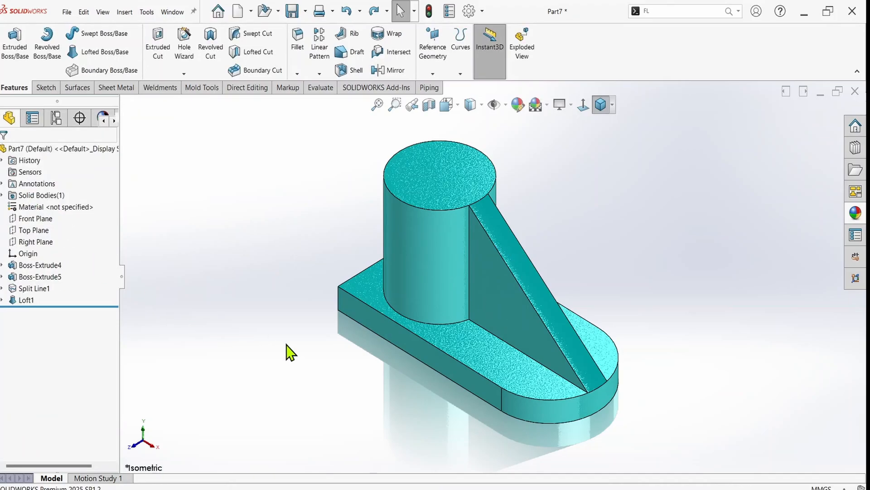